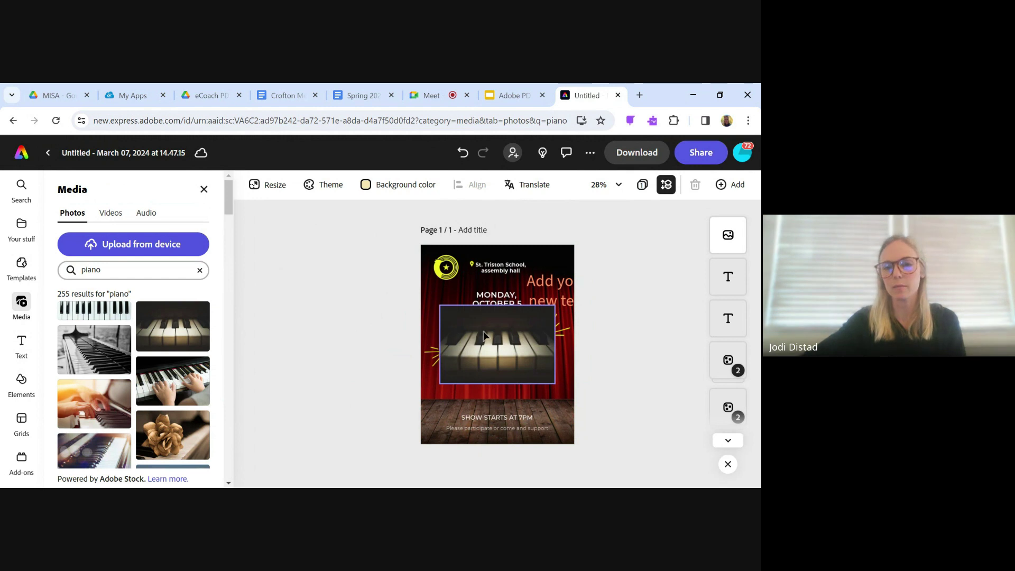
Delete the piano keys photo from the poster and insert it again from the piano photo results
click(481, 333)
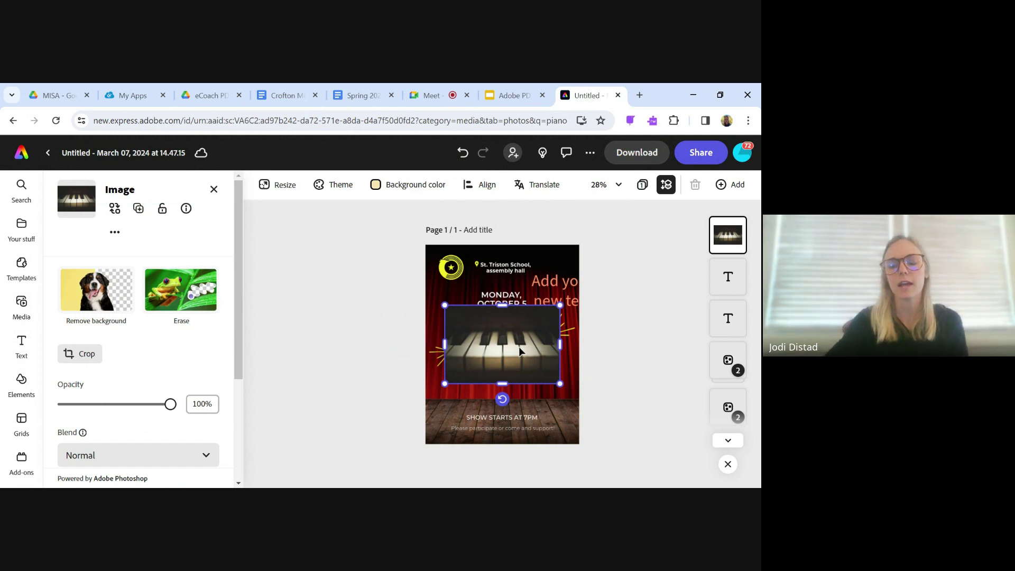
key(Delete)
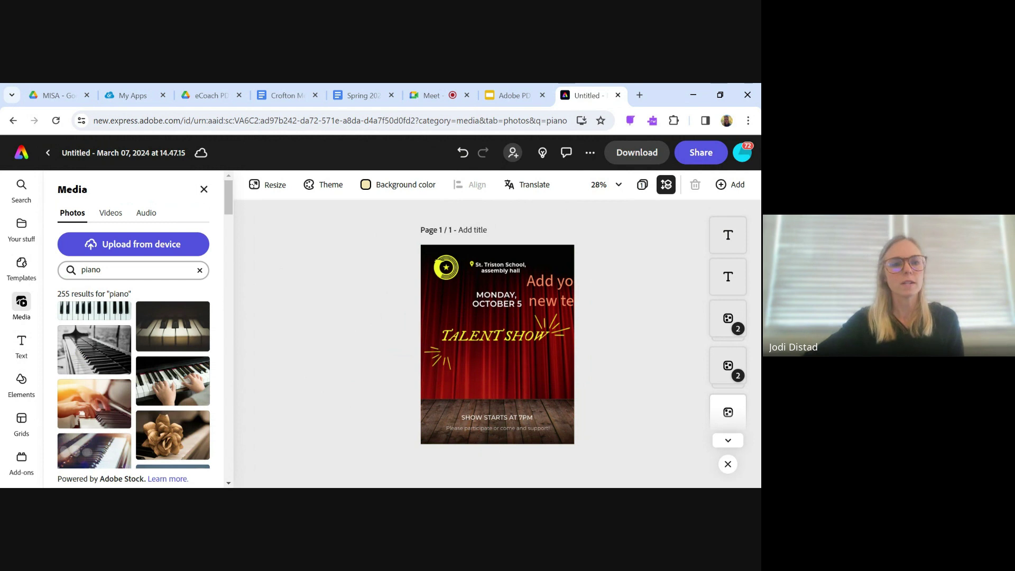
click(175, 335)
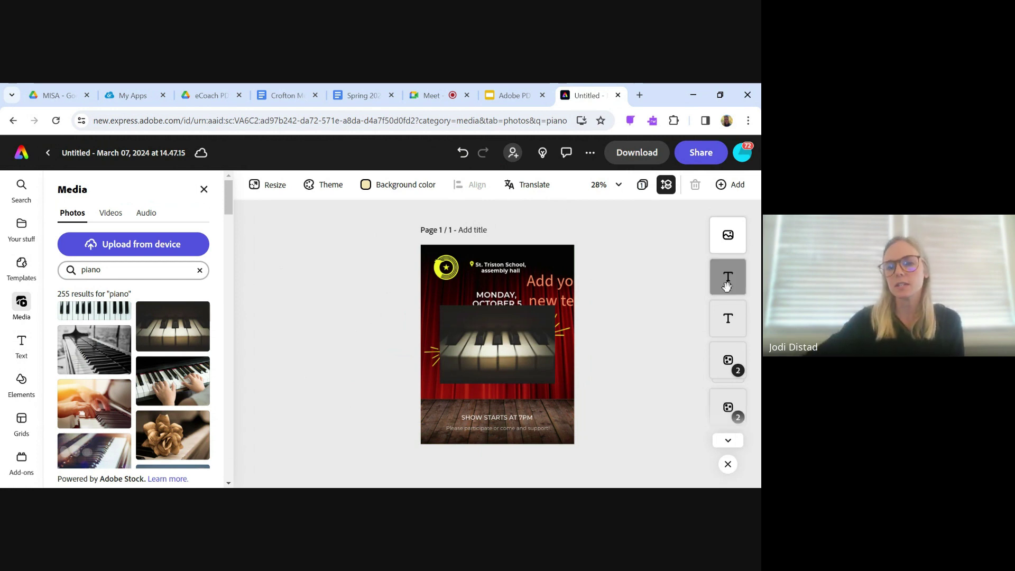
Move the piano photo's layer down to just above the background, behind the TALENT SHOW group
scroll(727, 397, down, 1)
scroll(727, 397, down, 2)
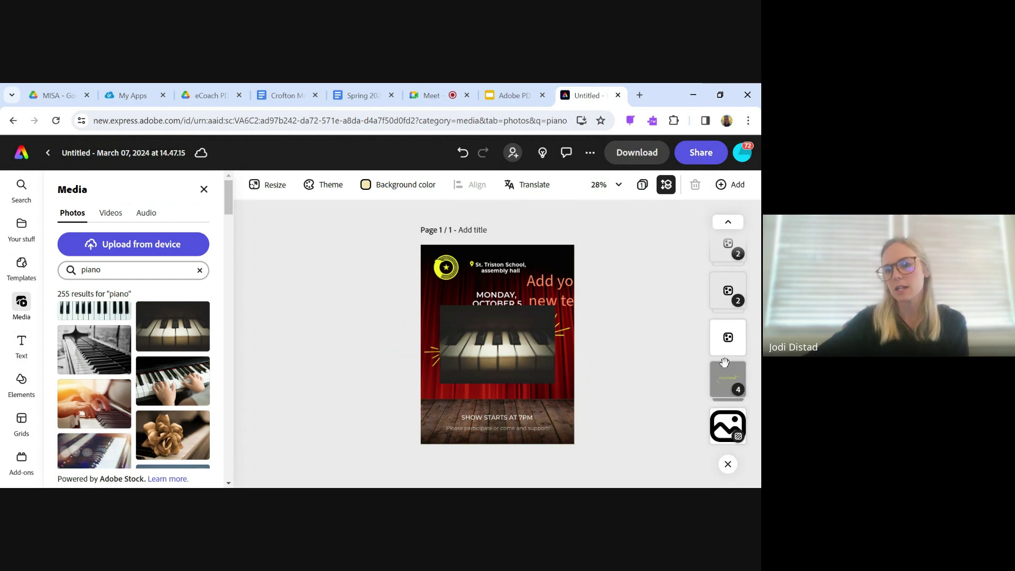
scroll(725, 327, up, 3)
click(728, 237)
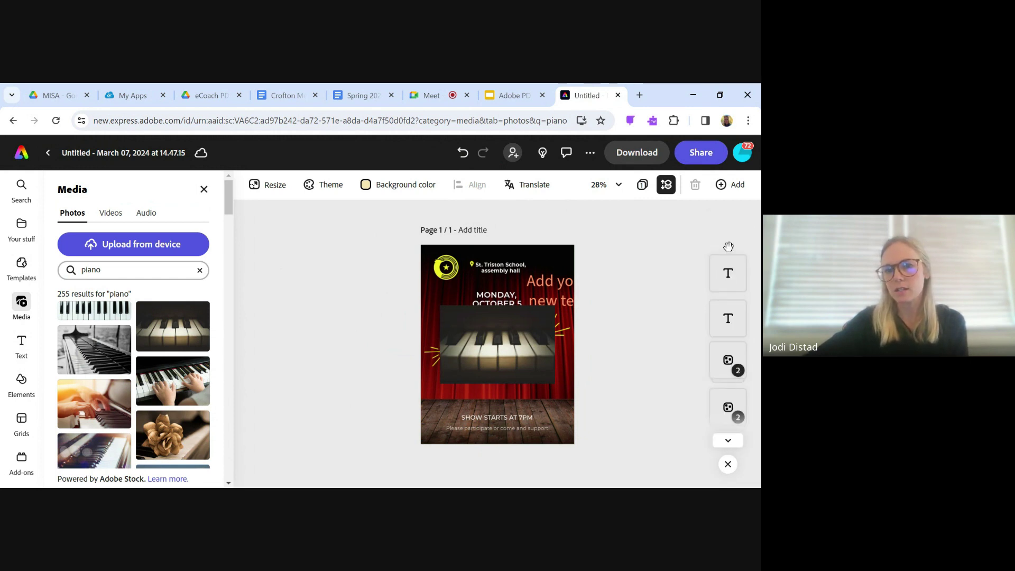
drag(729, 247, 729, 425)
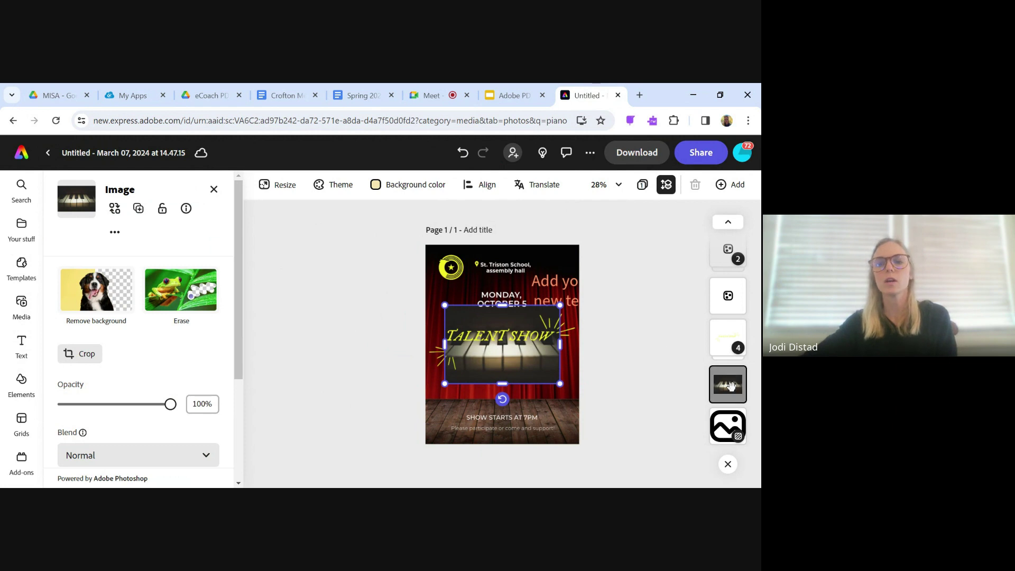
drag(732, 386, 730, 390)
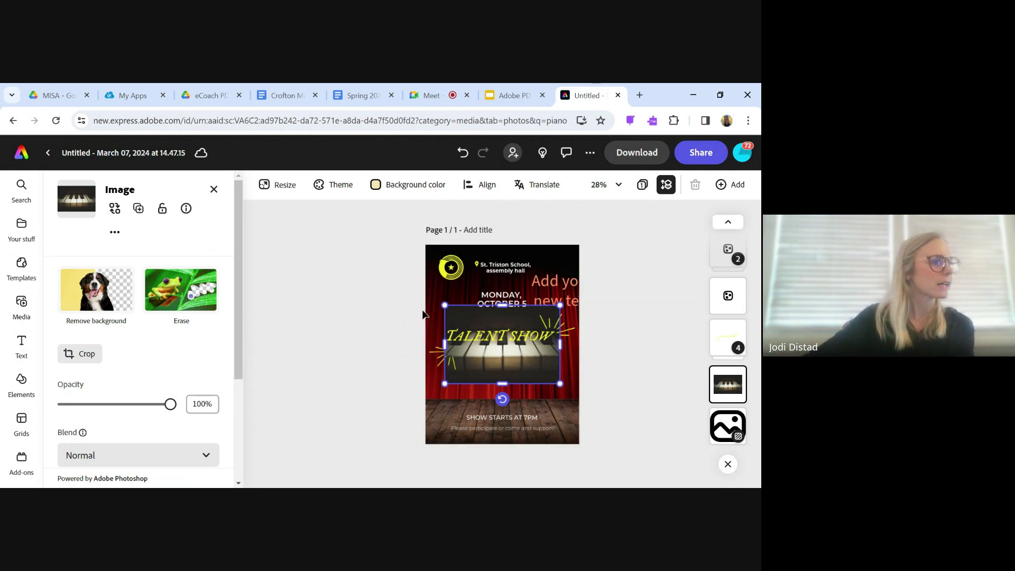
click(387, 305)
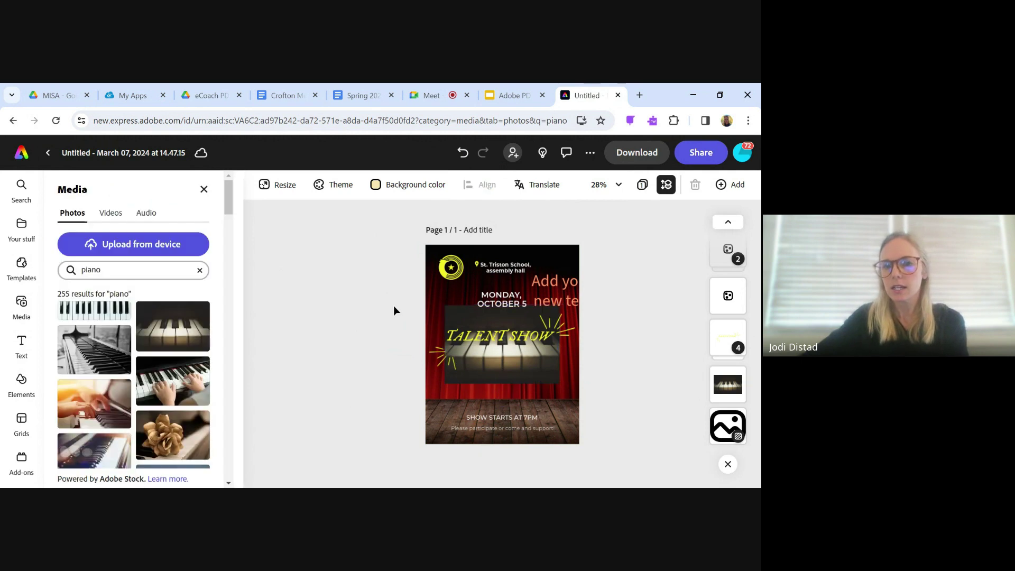
Reposition the TALENT SHOW text inside its group slightly lower on the poster
click(513, 339)
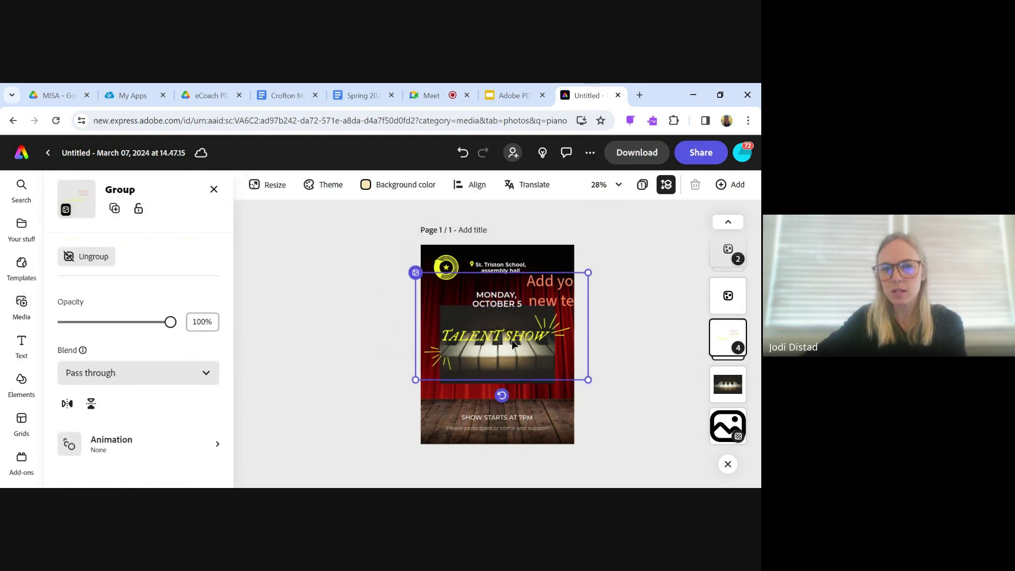
click(513, 343)
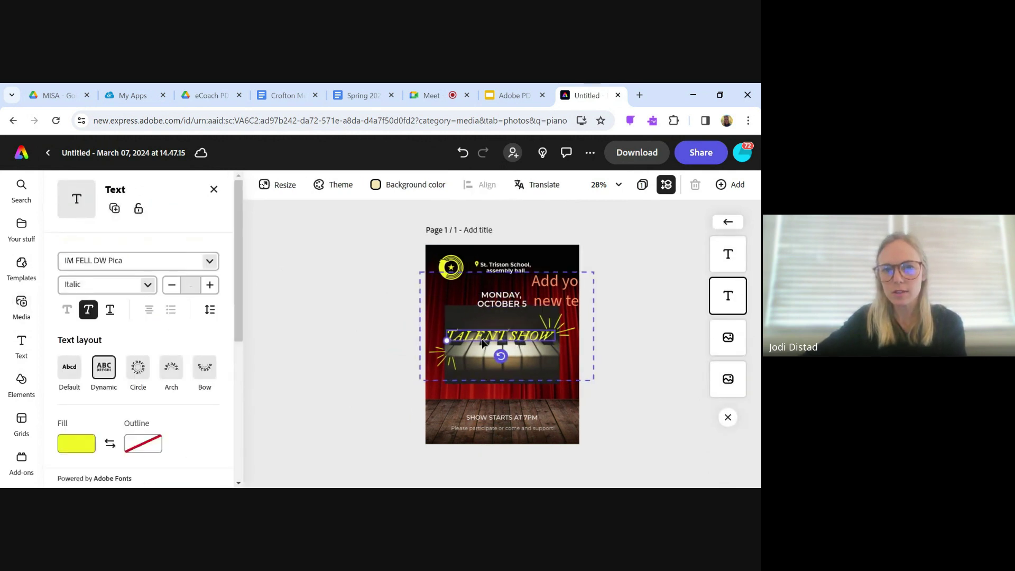
click(557, 329)
click(533, 339)
drag(533, 339, 632, 339)
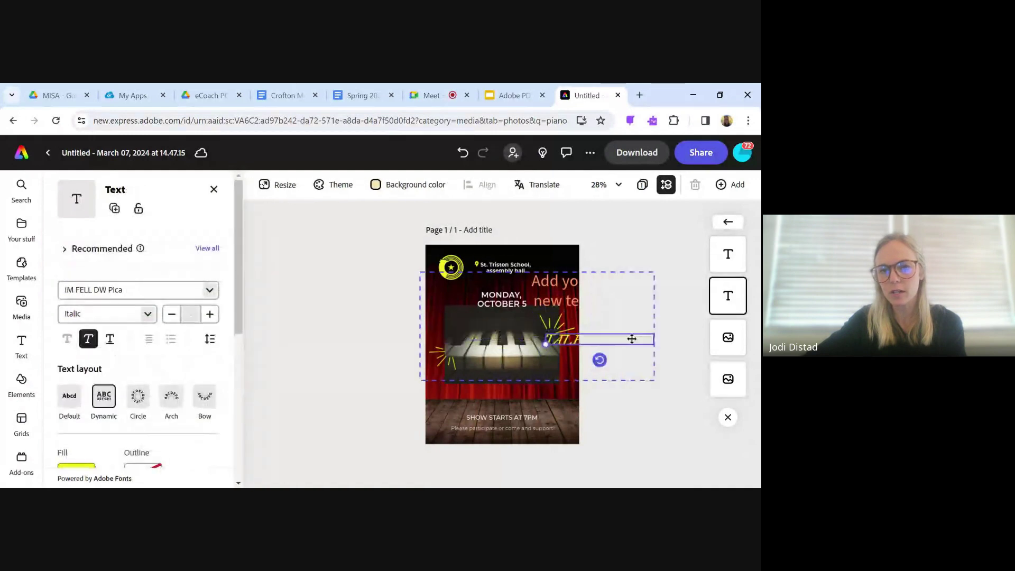
key(ctrl+z)
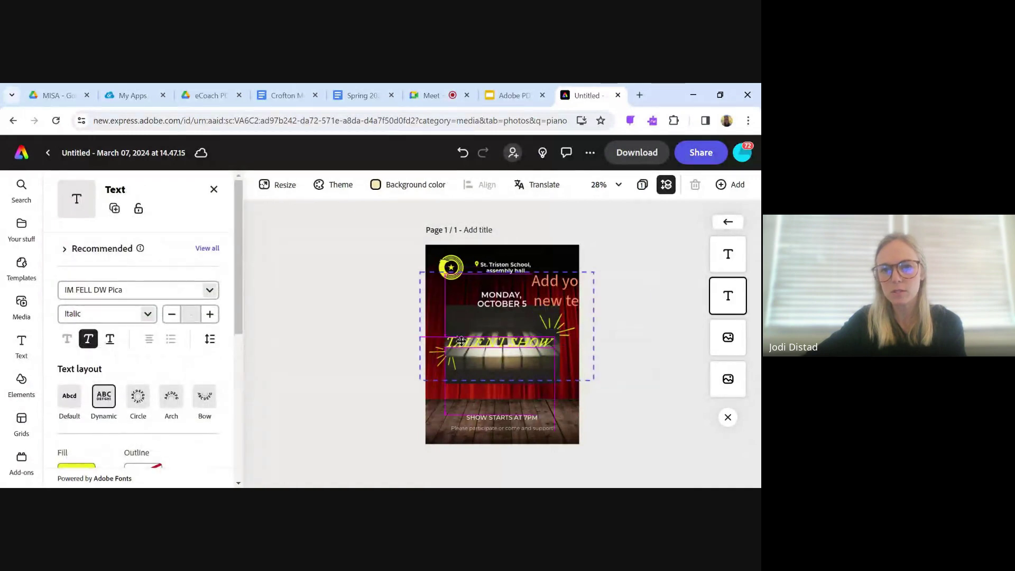
click(462, 342)
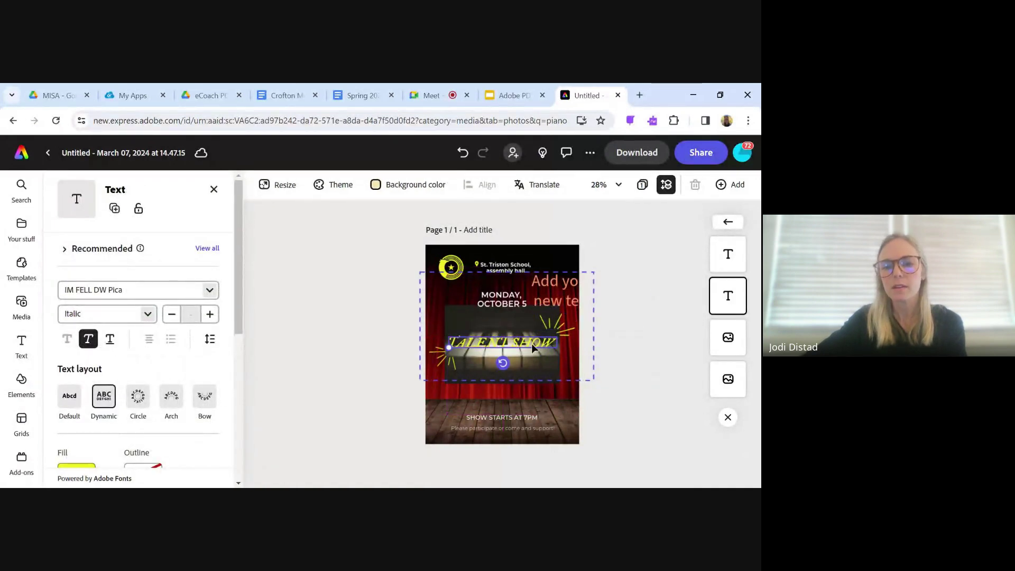
Remove the piano photo from behind the TALENT SHOW title
click(570, 327)
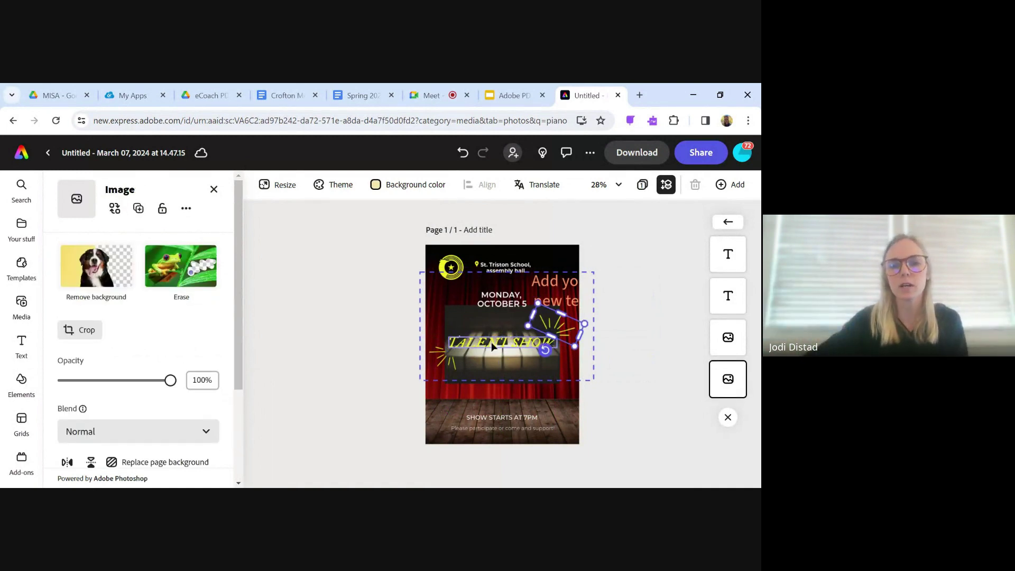
key(ctrl+z)
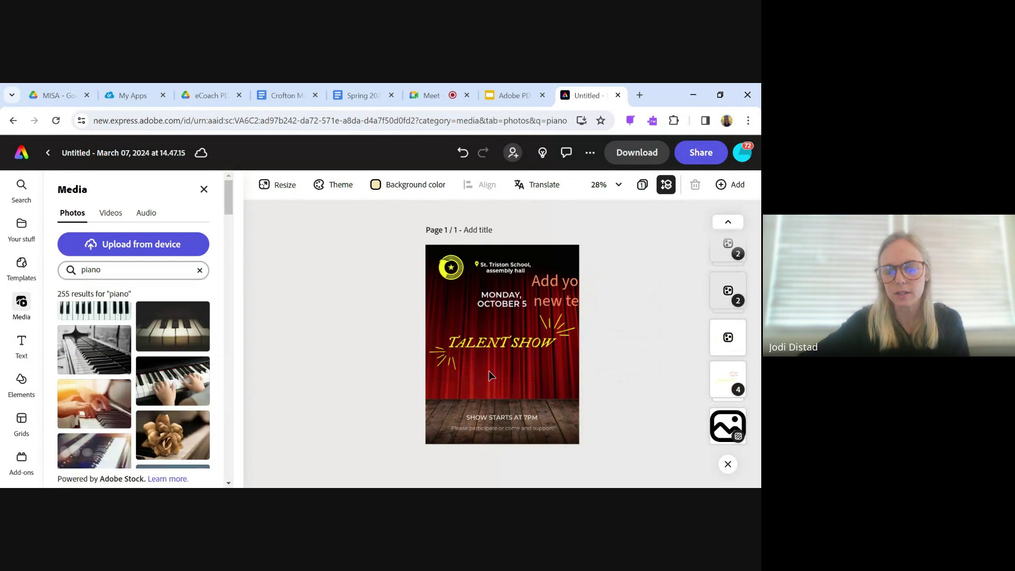
Examine the TALENT SHOW text and the yellow burst image as separate objects inside their group, including the image's arrangement options
click(541, 344)
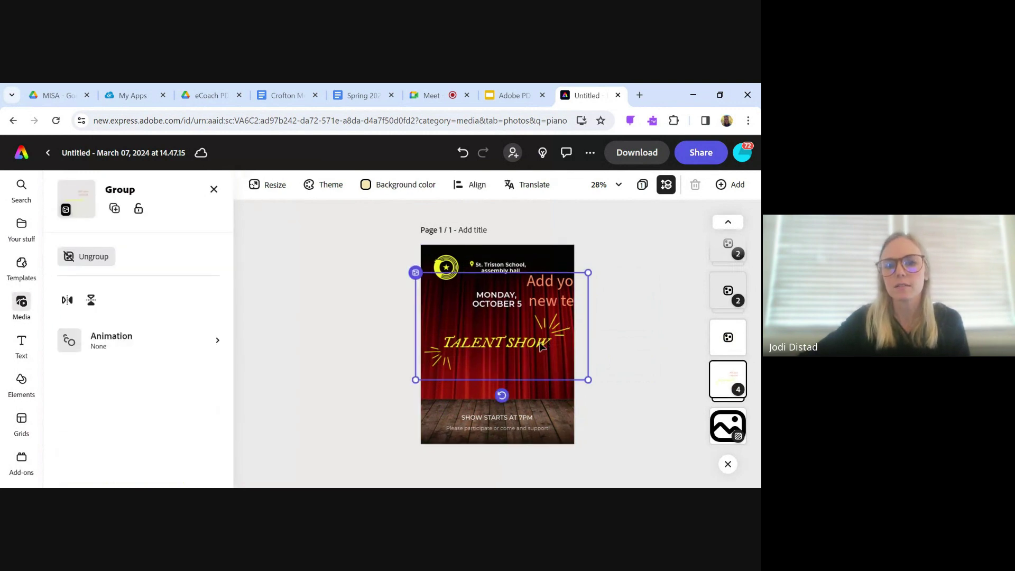
click(543, 344)
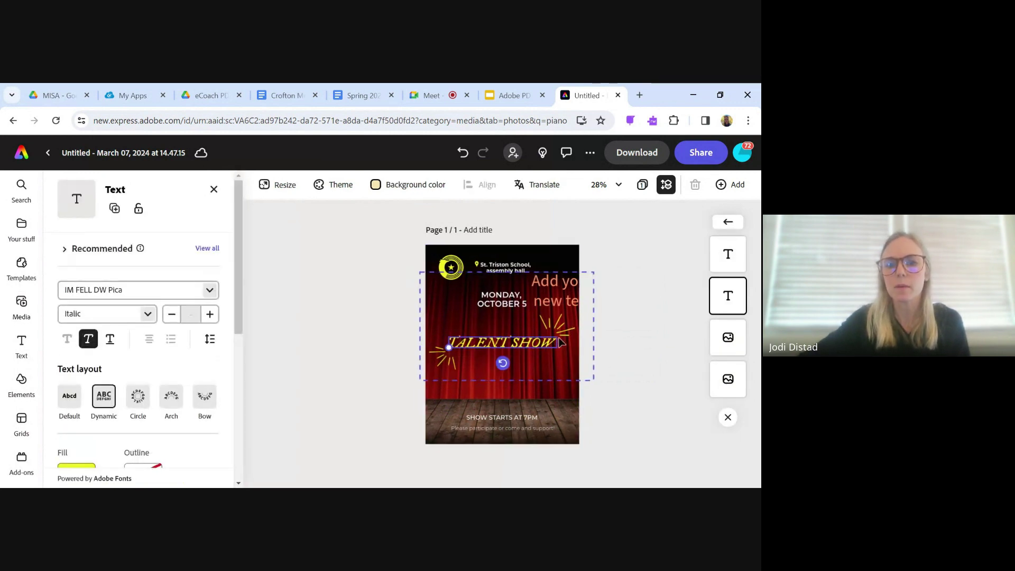
double_click(543, 346)
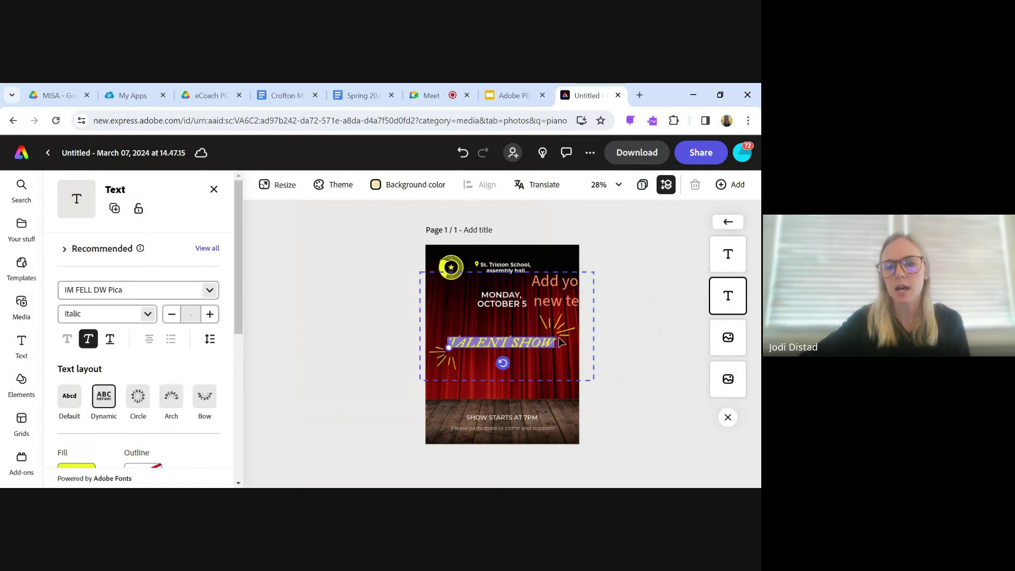
click(553, 344)
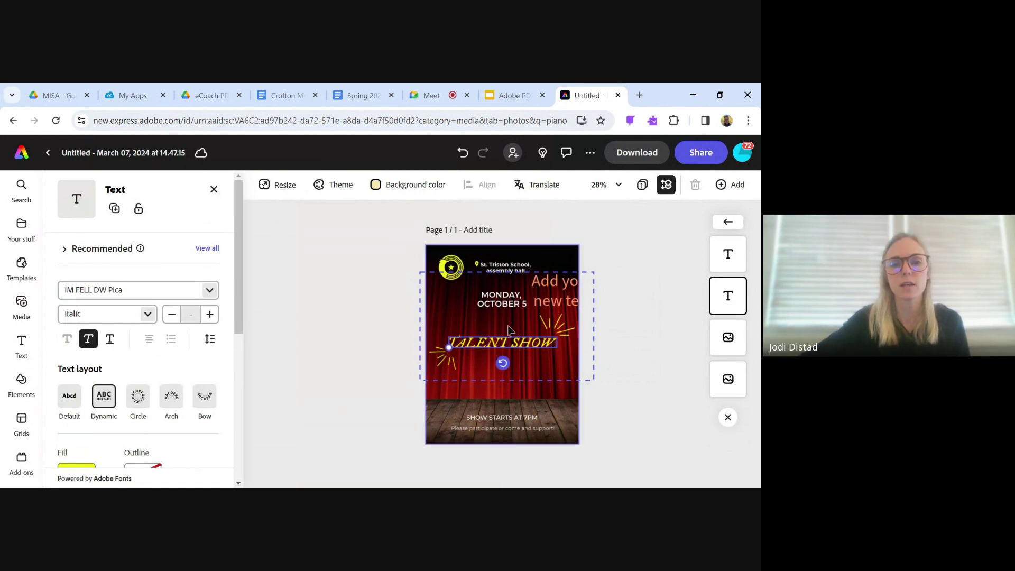
click(570, 328)
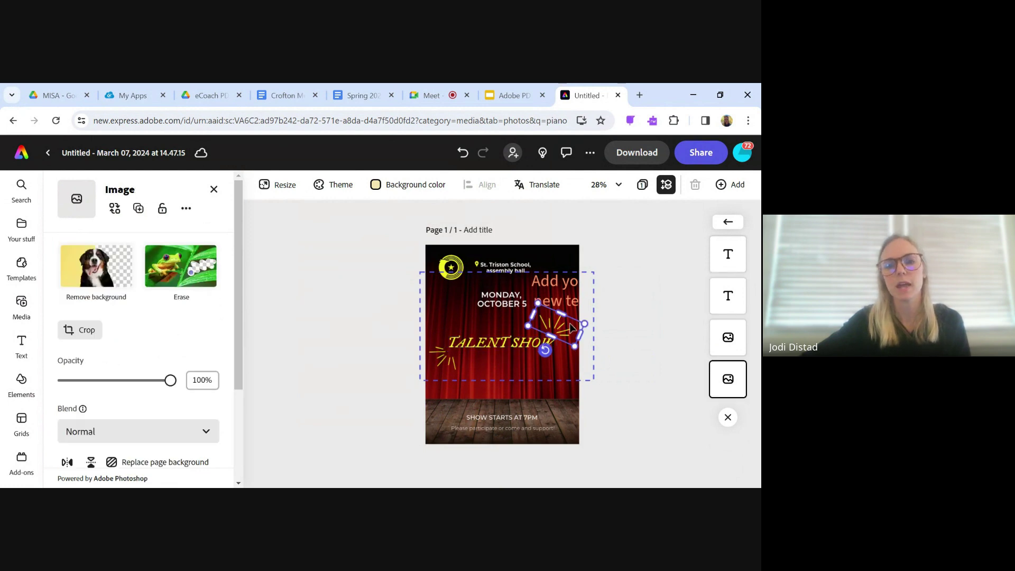
click(529, 346)
double_click(528, 346)
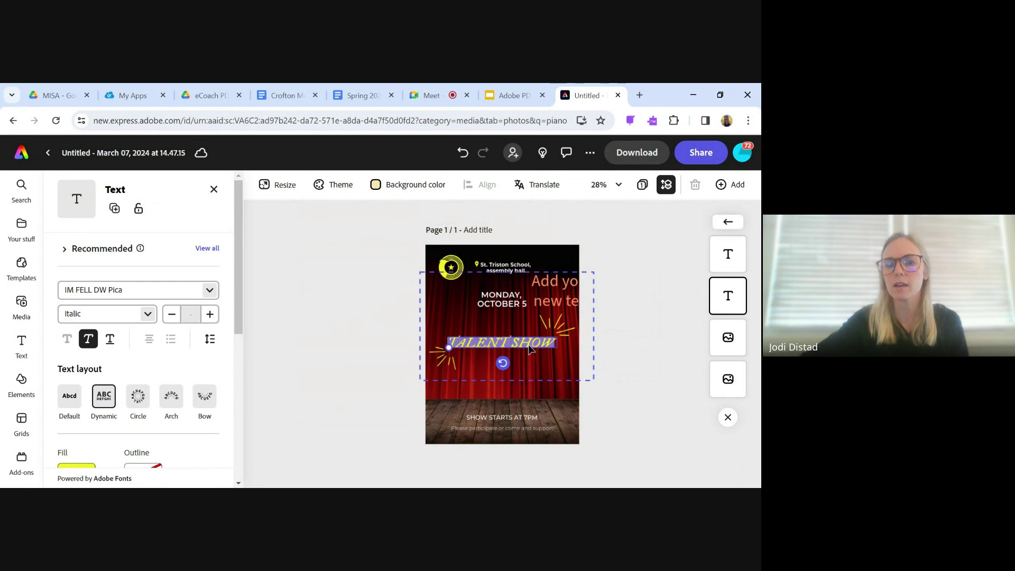
click(562, 330)
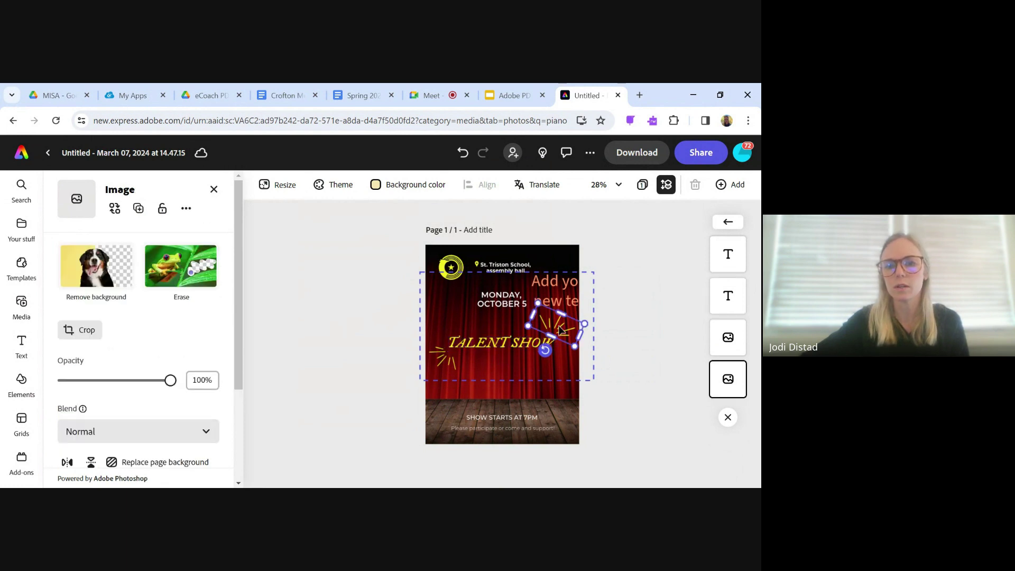
right_click(561, 330)
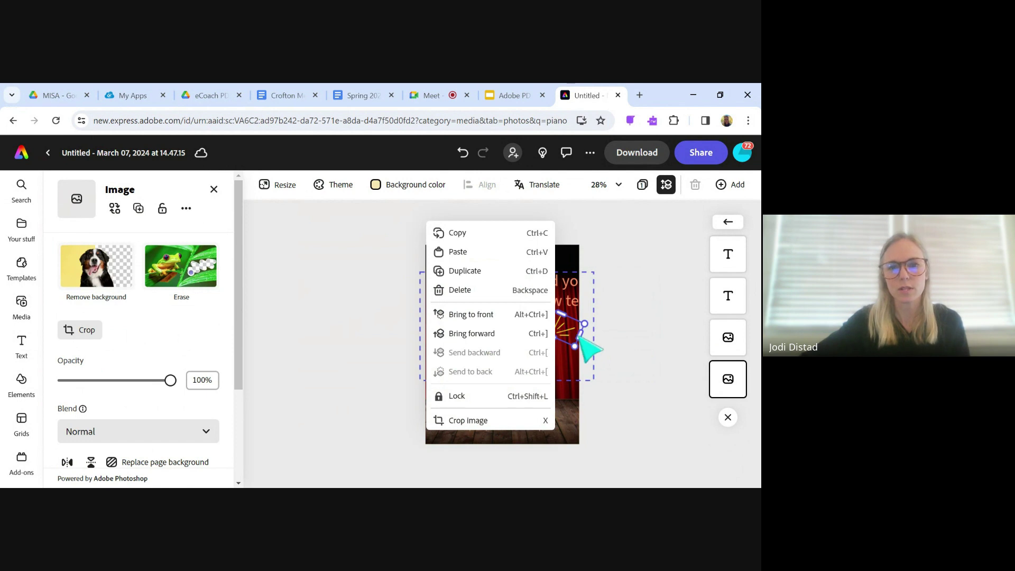
key(Escape)
click(527, 345)
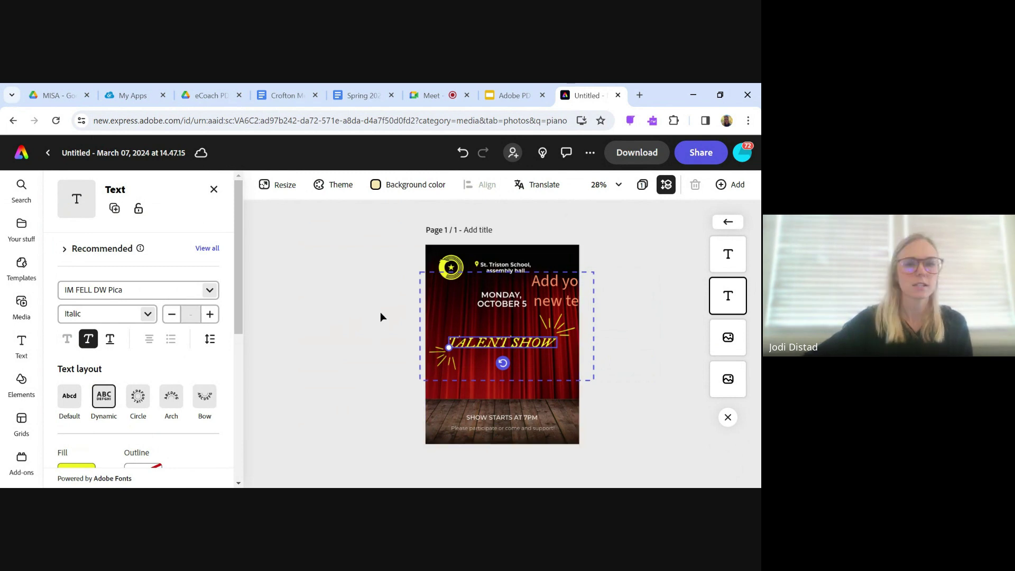
click(380, 292)
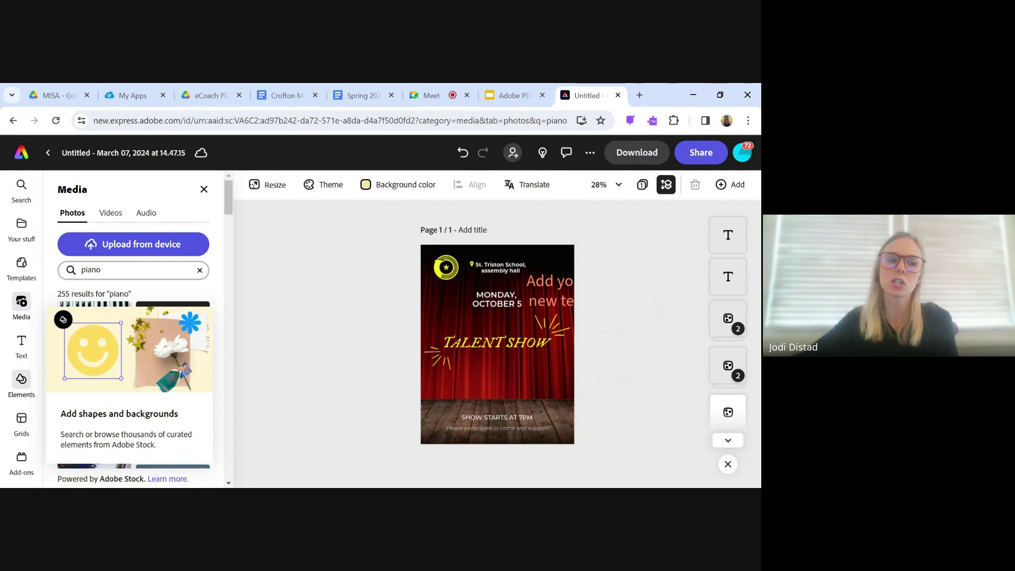
Browse the design assets in Elements, from brushes and frames to illustrations, overlays and textures
click(21, 379)
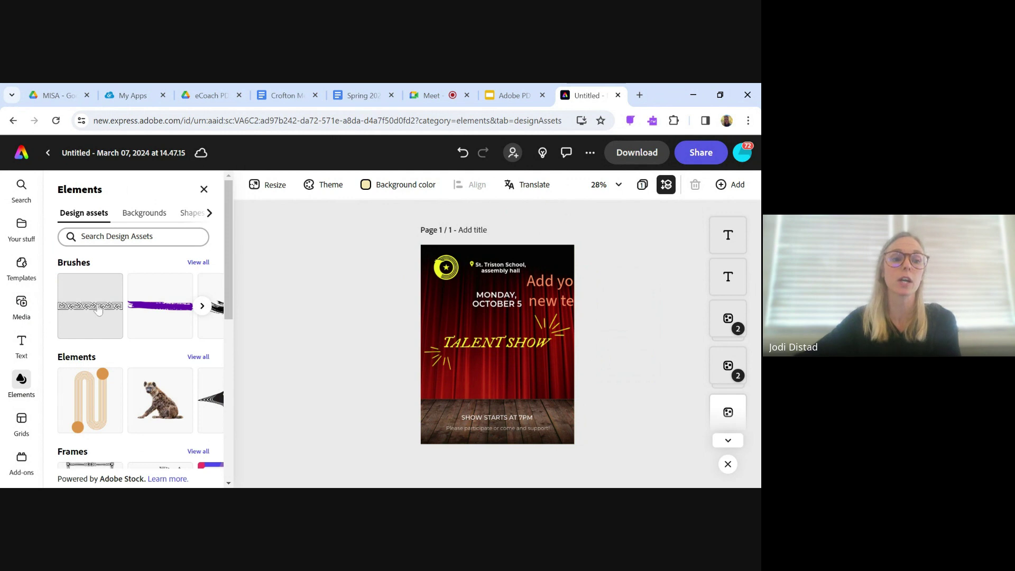
scroll(182, 312, down, 3)
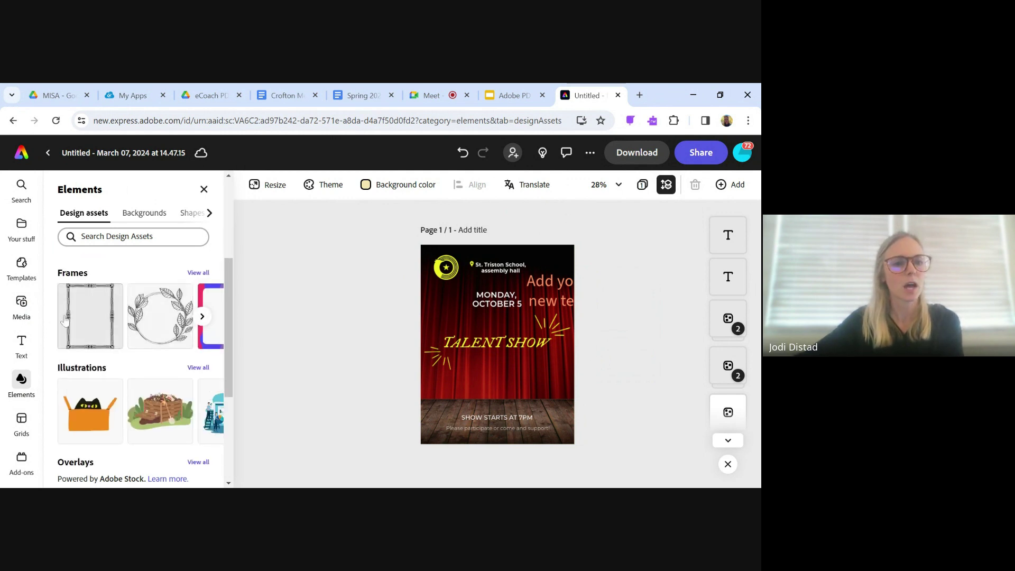
scroll(151, 336, down, 2)
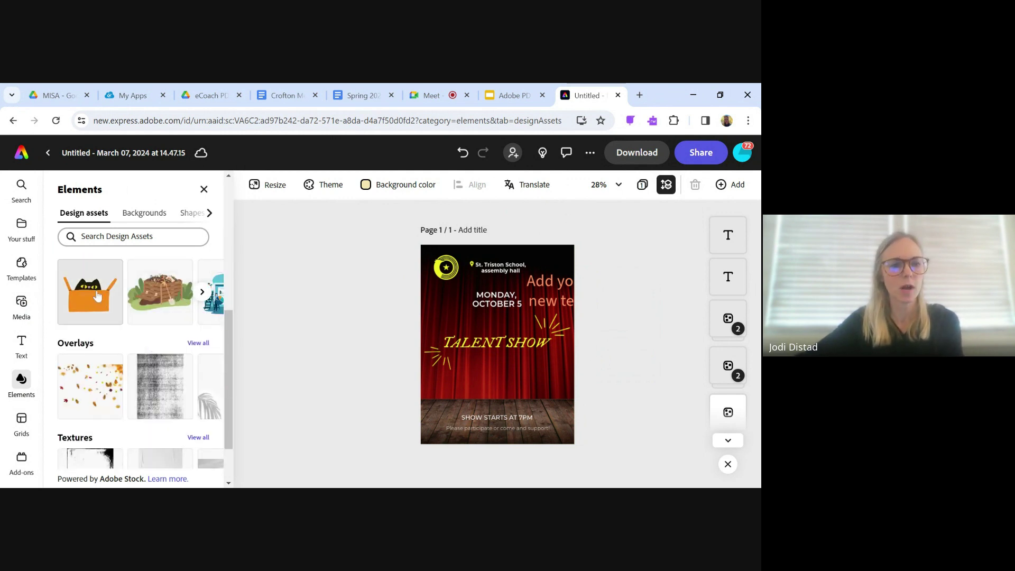
scroll(159, 307, down, 1)
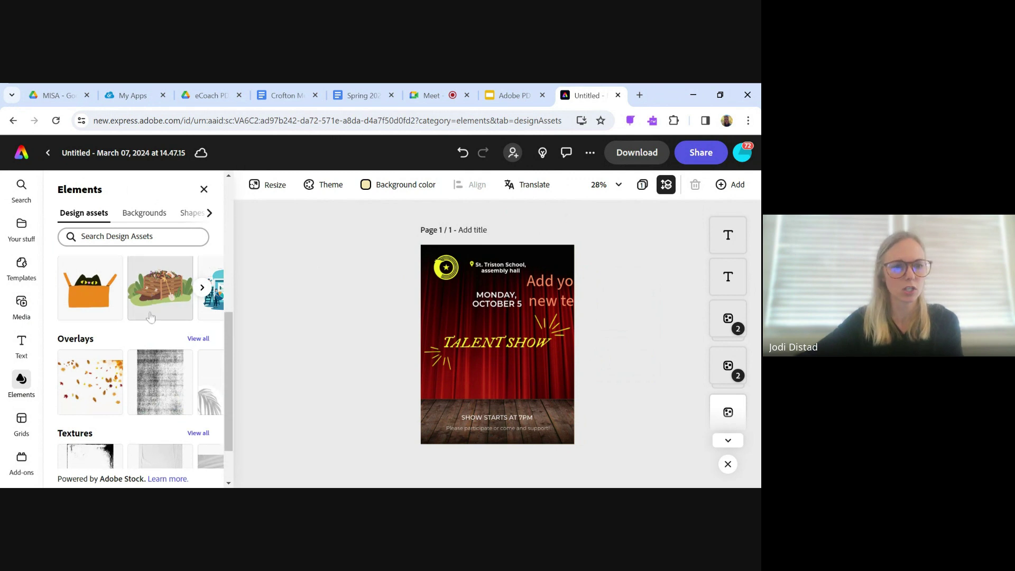
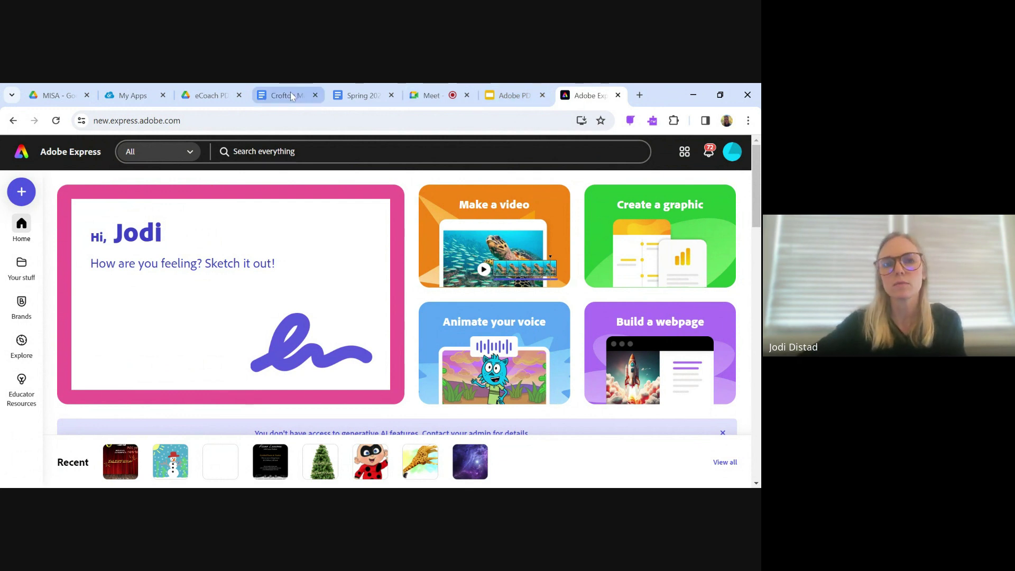
Move the Crofton document's browser tab beside the Adobe Express tab, and advance the Google Slides presentation to the Conclusions slide
drag(291, 95, 521, 95)
click(439, 95)
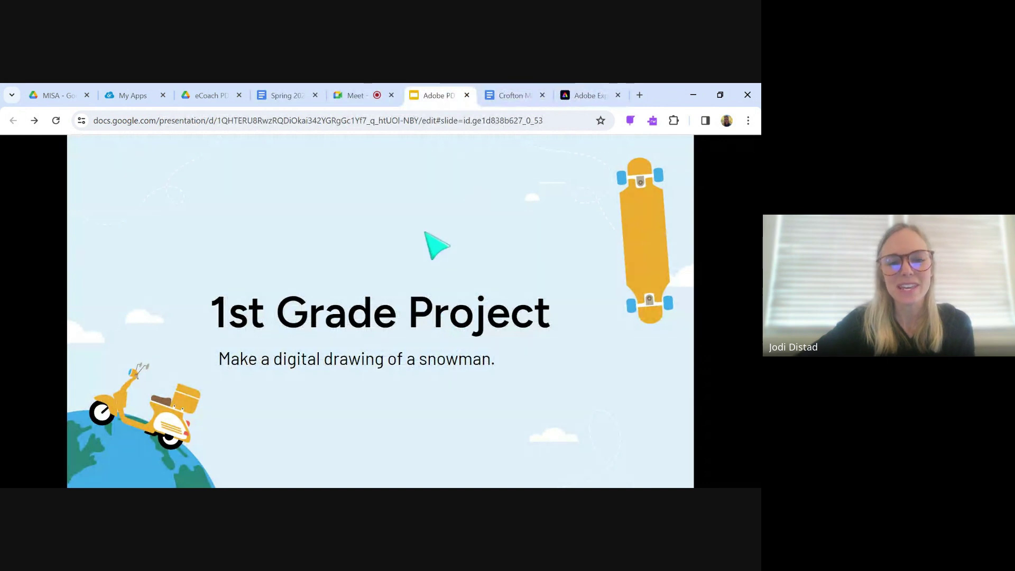
key(Right)
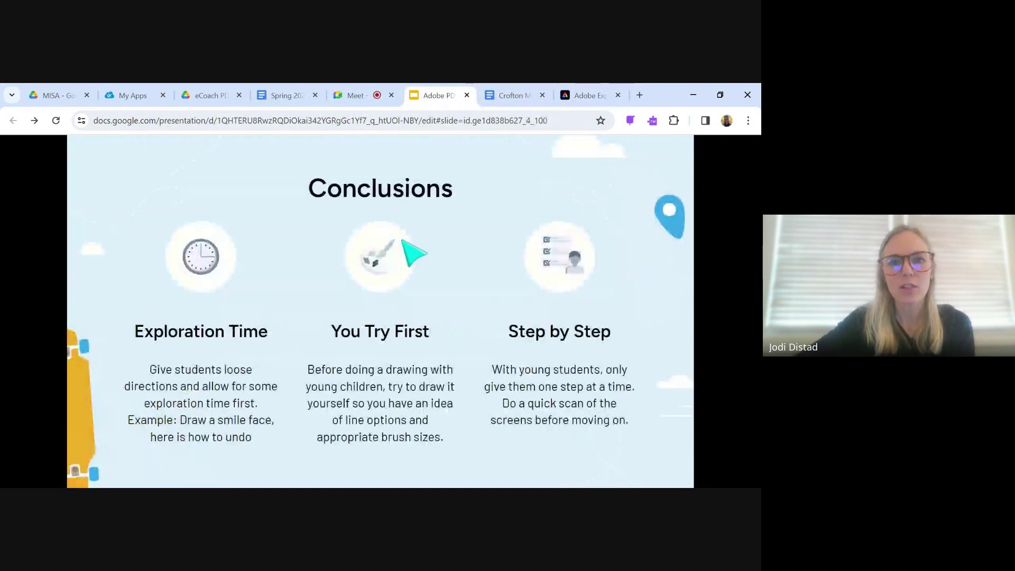
Switch to Adobe Express, look through the suggested project types and the Drawing templates, and return to the home page
click(587, 95)
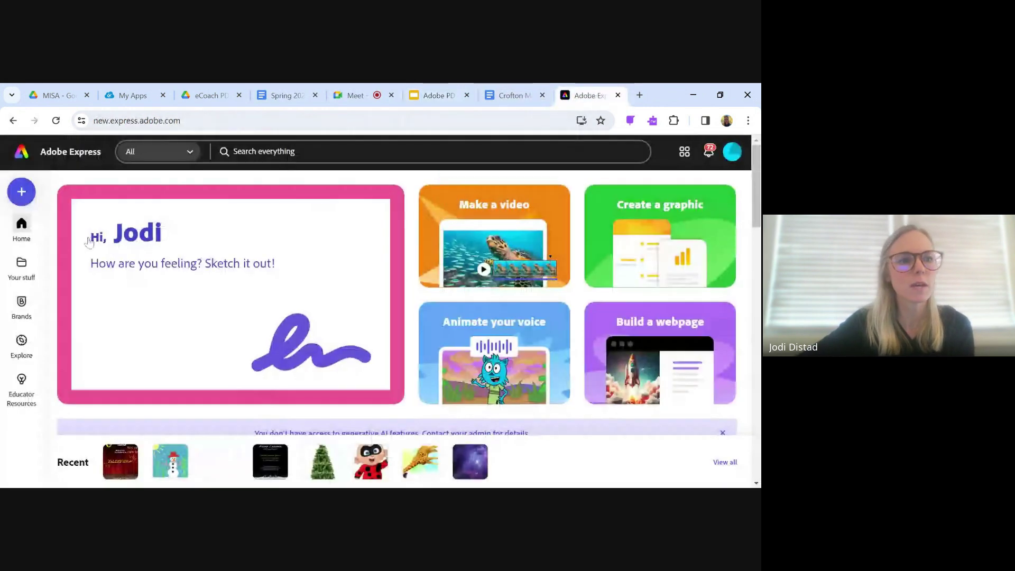
scroll(265, 324, down, 3)
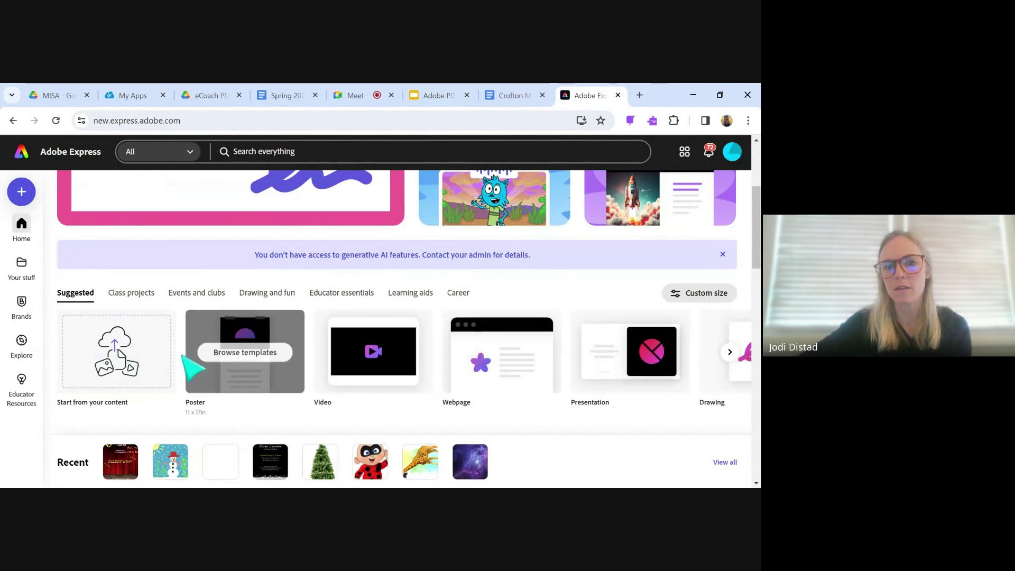
click(730, 351)
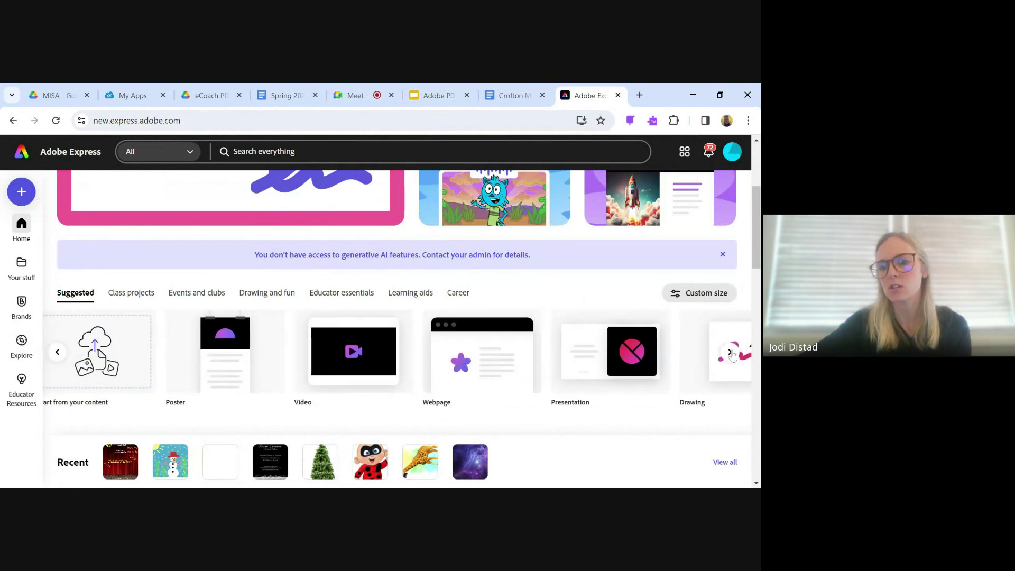
click(731, 352)
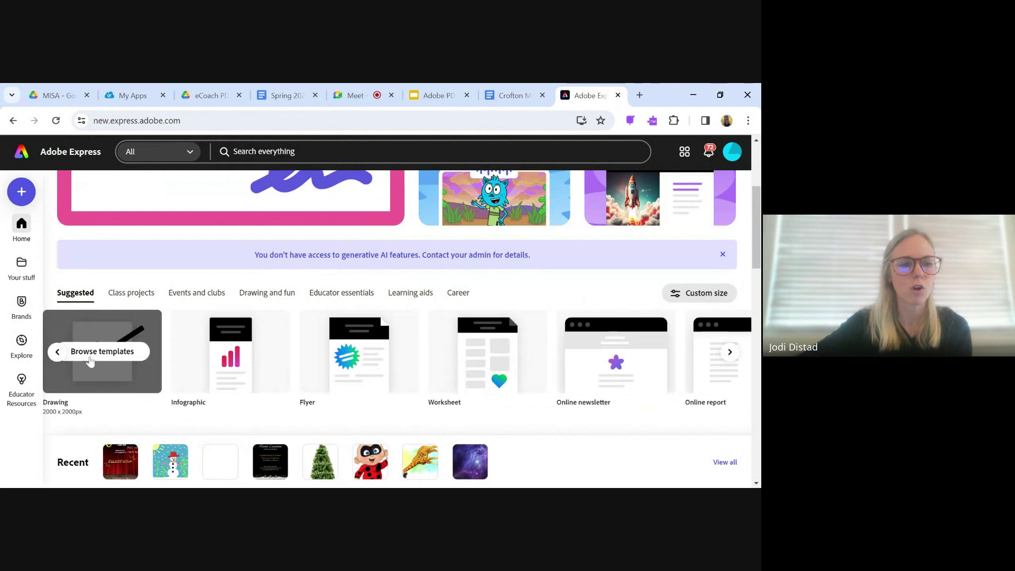
click(93, 385)
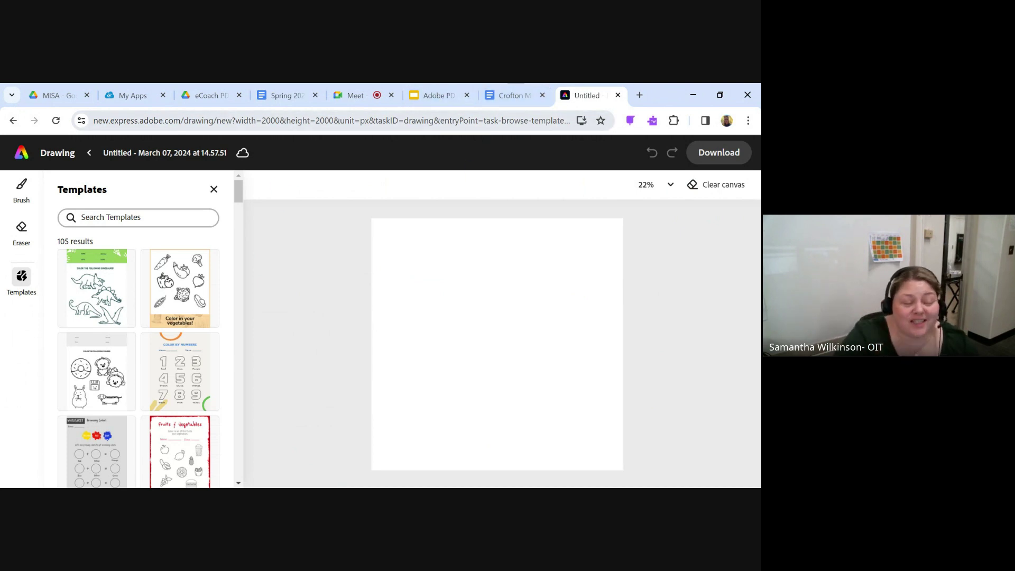
click(21, 152)
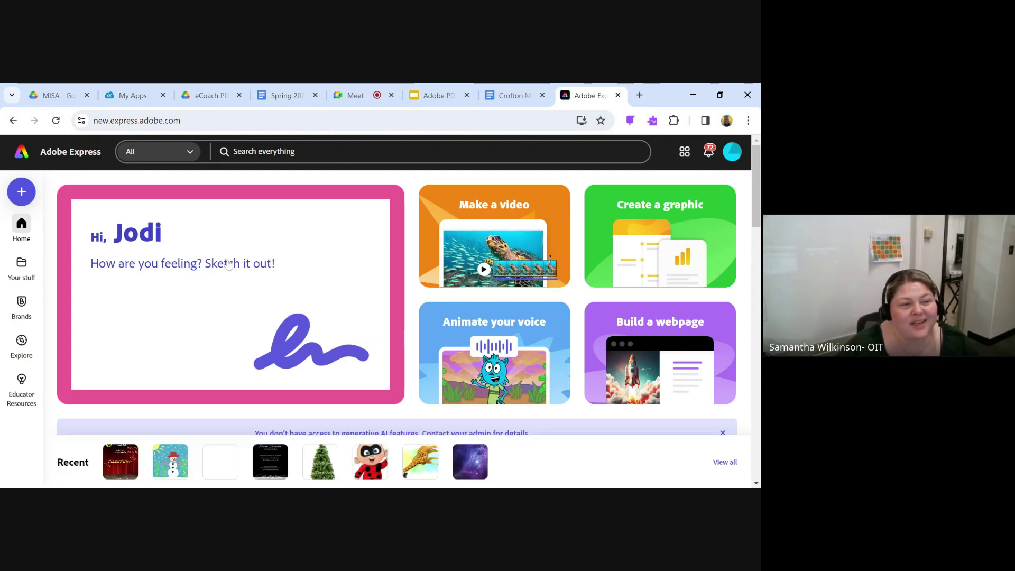
Start a blank drawing from the home page's sketch canvas and set the brush color to light blue
click(227, 295)
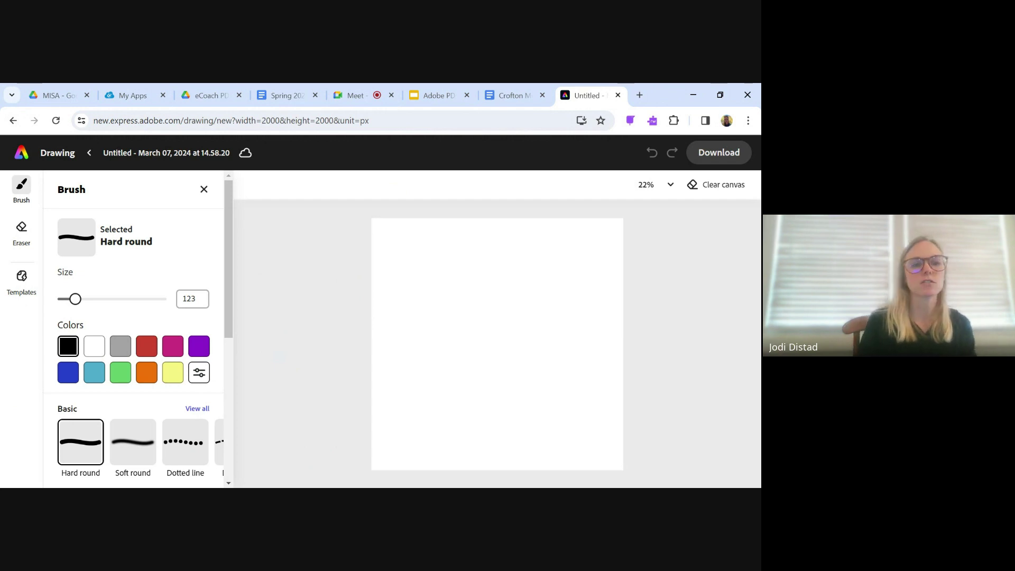
click(94, 373)
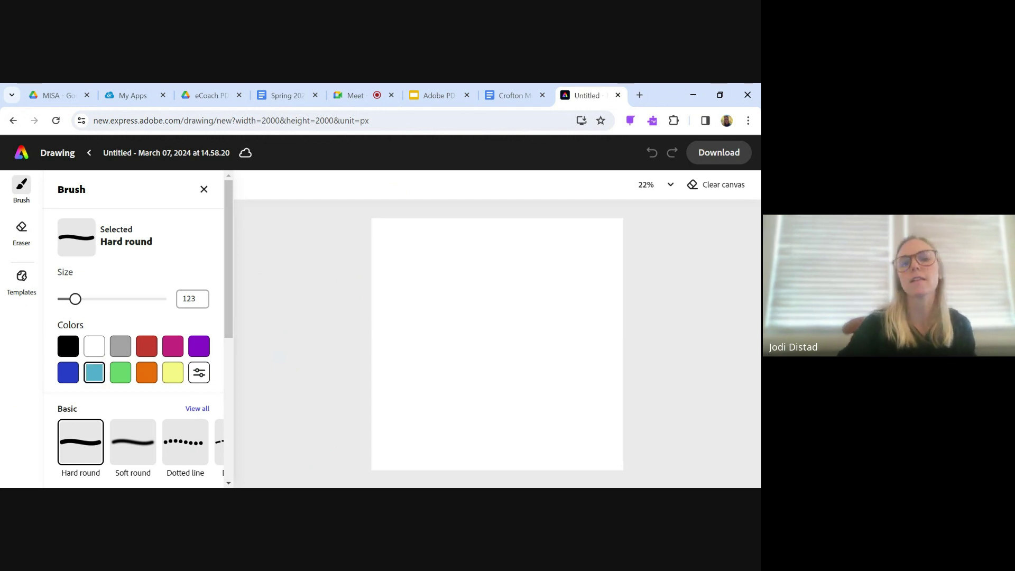
Paint a light blue smiley face with two dot eyes and a curved mouth, undoing the zigzag stroke drawn across the eyes
click(445, 286)
click(515, 296)
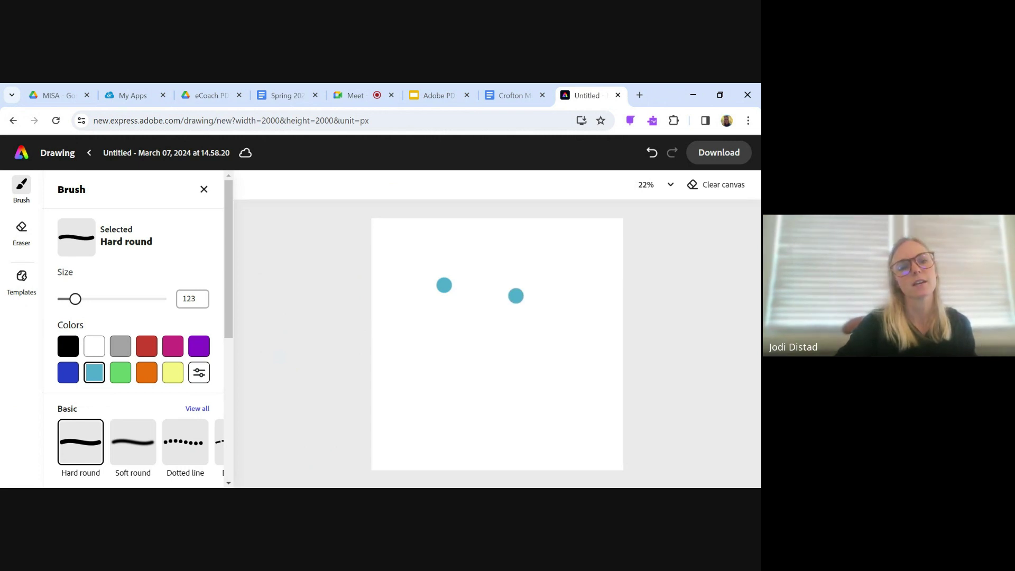
mouse_move(398, 374)
mouse_down()
mouse_move(441, 303)
mouse_move(458, 332)
mouse_move(516, 297)
mouse_move(531, 336)
mouse_move(558, 323)
mouse_up()
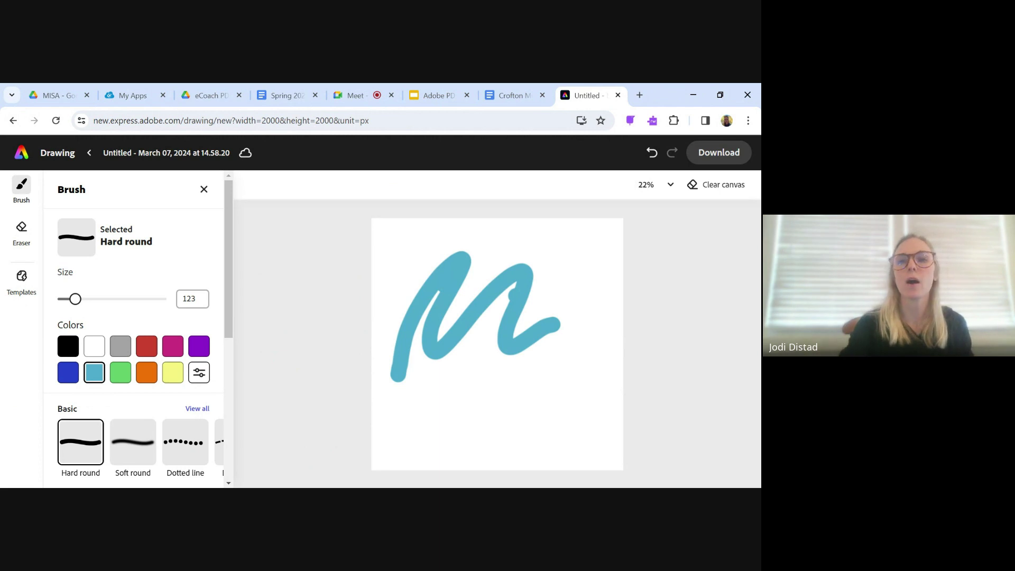
click(652, 152)
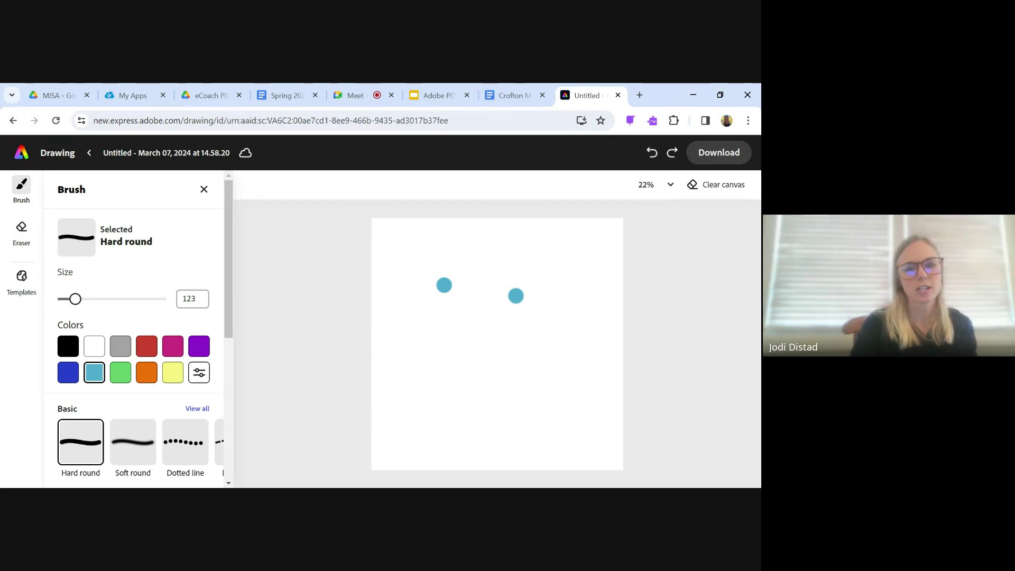
mouse_move(415, 306)
mouse_down()
mouse_move(428, 342)
mouse_move(554, 321)
mouse_up()
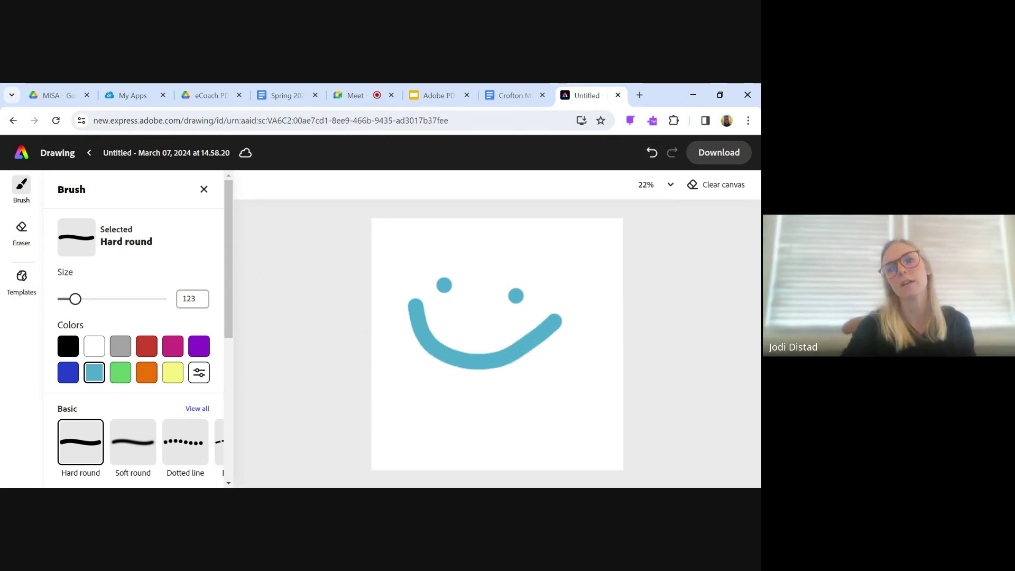
Undo the smile and both dot eyes
click(652, 153)
click(652, 153)
click(652, 153)
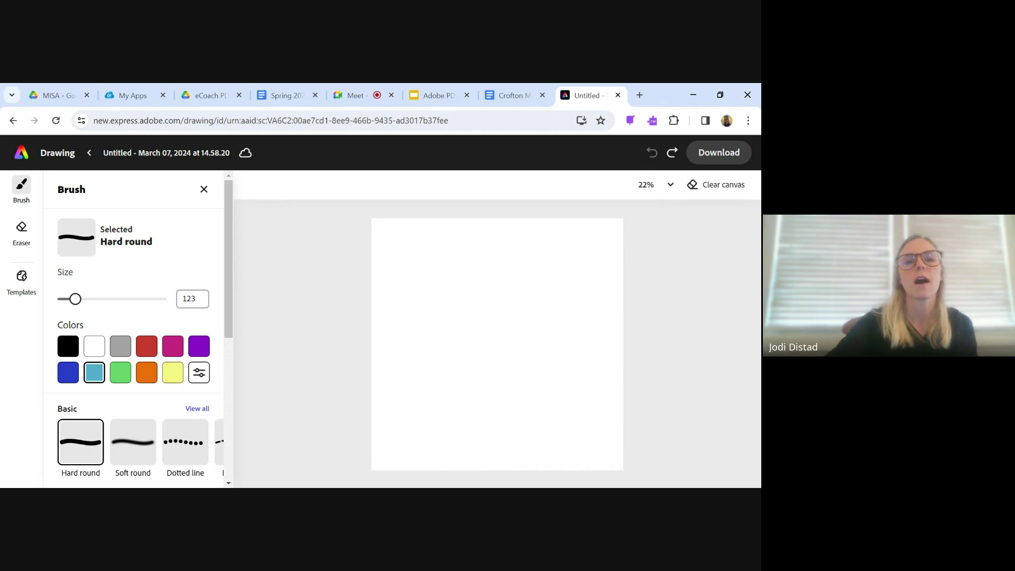
Fill the whole canvas with light blue, raising the Hard round brush size to 1,000 after coloring the upper-left corner
mouse_move(374, 227)
mouse_down()
mouse_move(409, 220)
mouse_move(390, 224)
mouse_up()
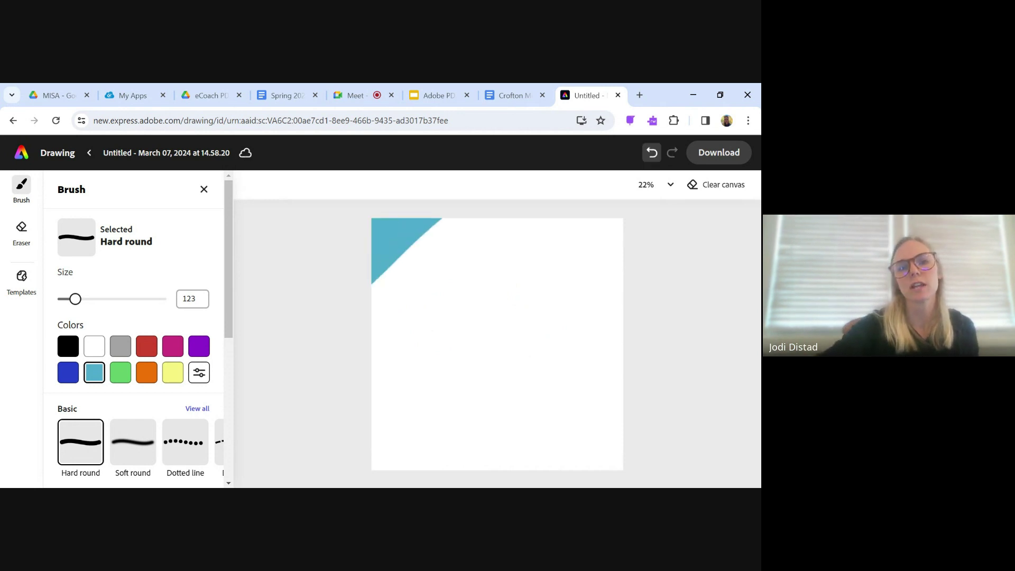
drag(75, 299, 160, 299)
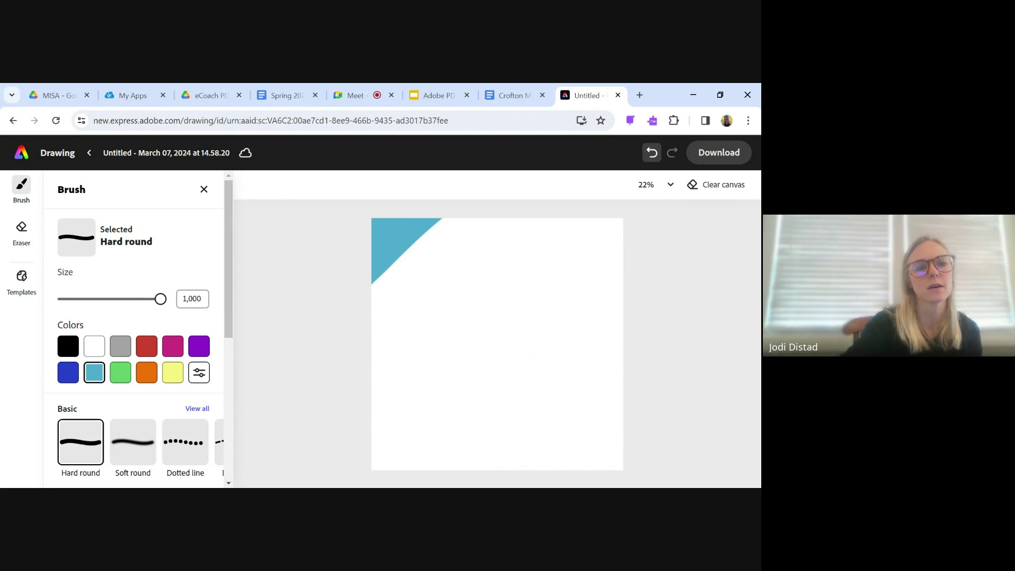
mouse_move(395, 261)
mouse_down()
mouse_move(371, 289)
mouse_move(491, 222)
mouse_move(401, 353)
mouse_move(529, 297)
mouse_move(434, 402)
mouse_move(535, 338)
mouse_move(593, 445)
mouse_up()
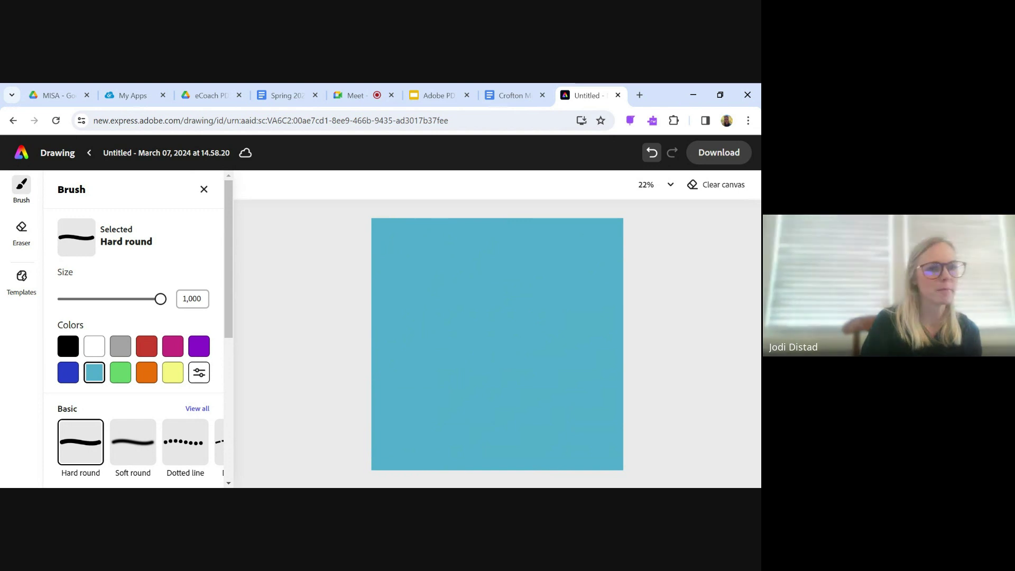
Reduce the Hard round brush size to 437, and choose the Evergreen brush from the full set of Decorative brushes
drag(160, 299, 106, 299)
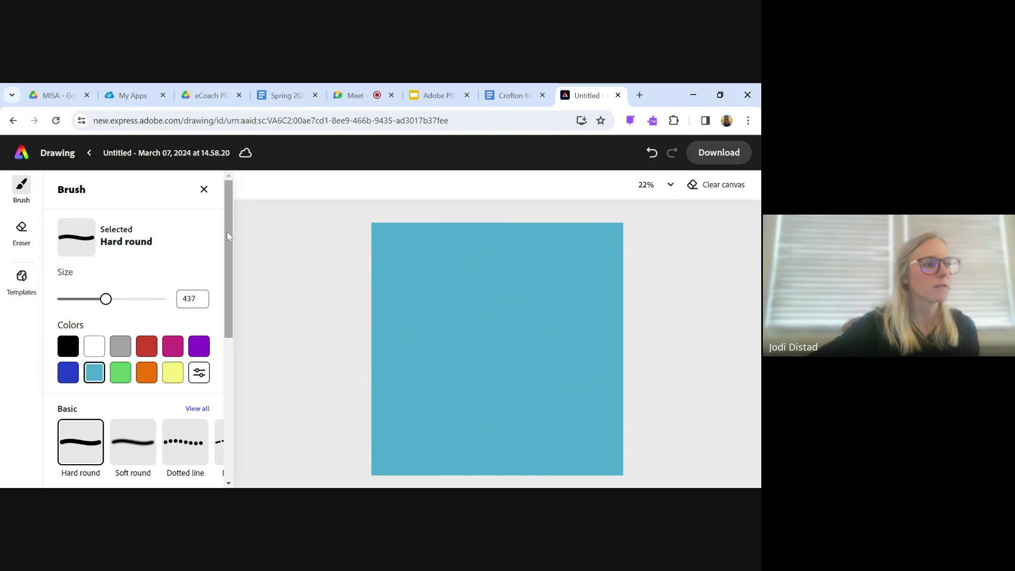
drag(228, 235, 229, 338)
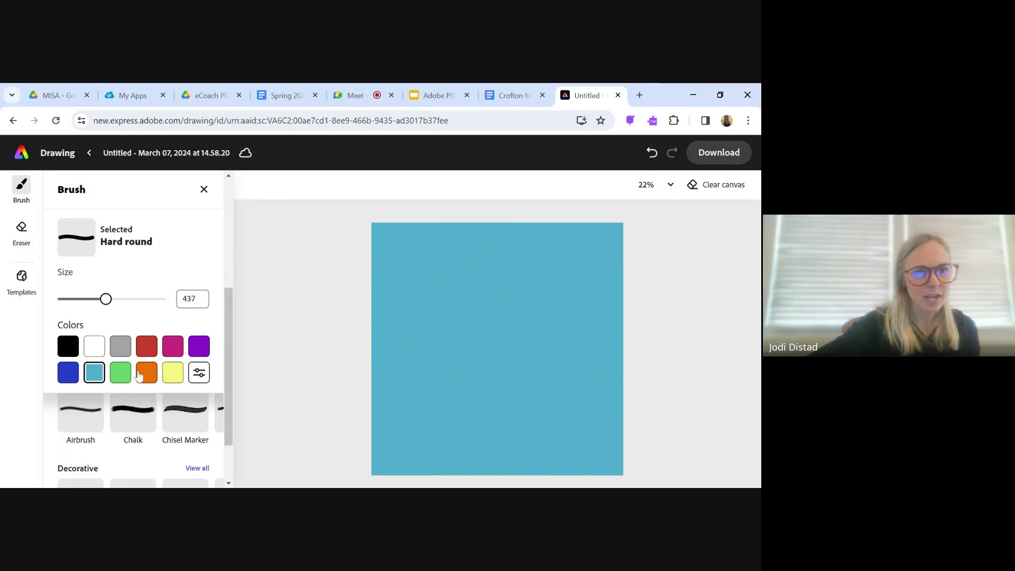
scroll(174, 414, down, 2)
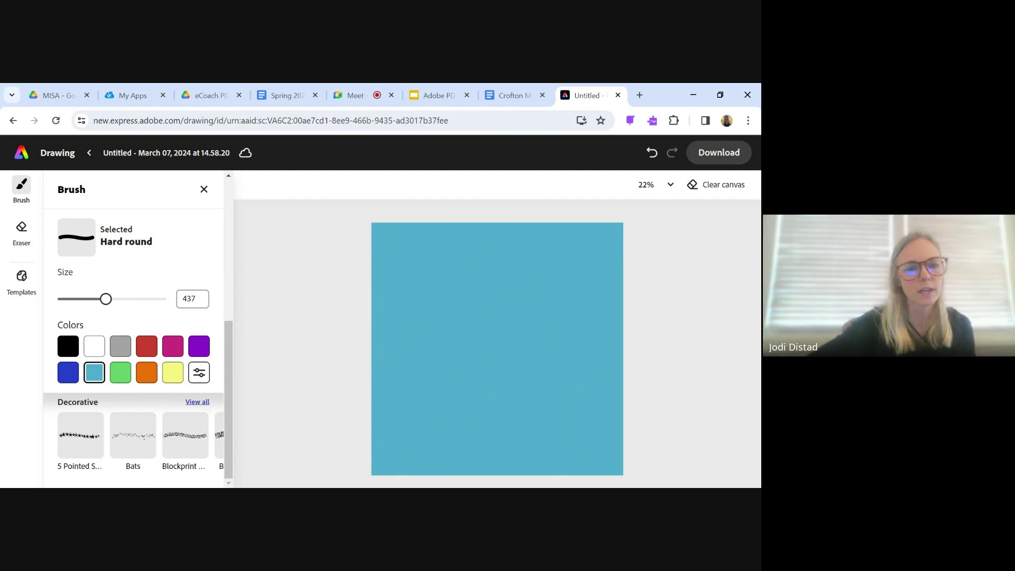
click(197, 403)
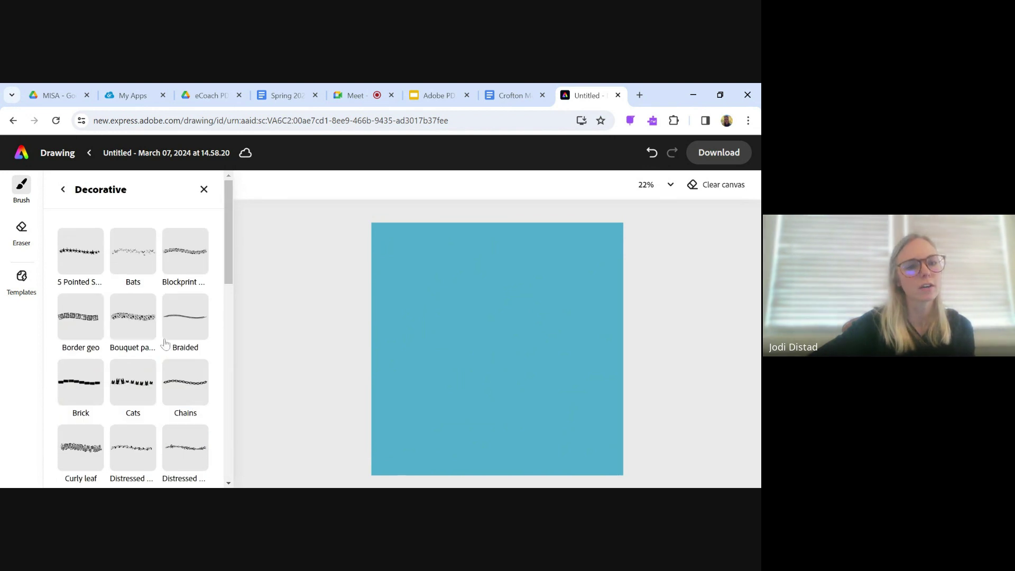
scroll(164, 323, down, 3)
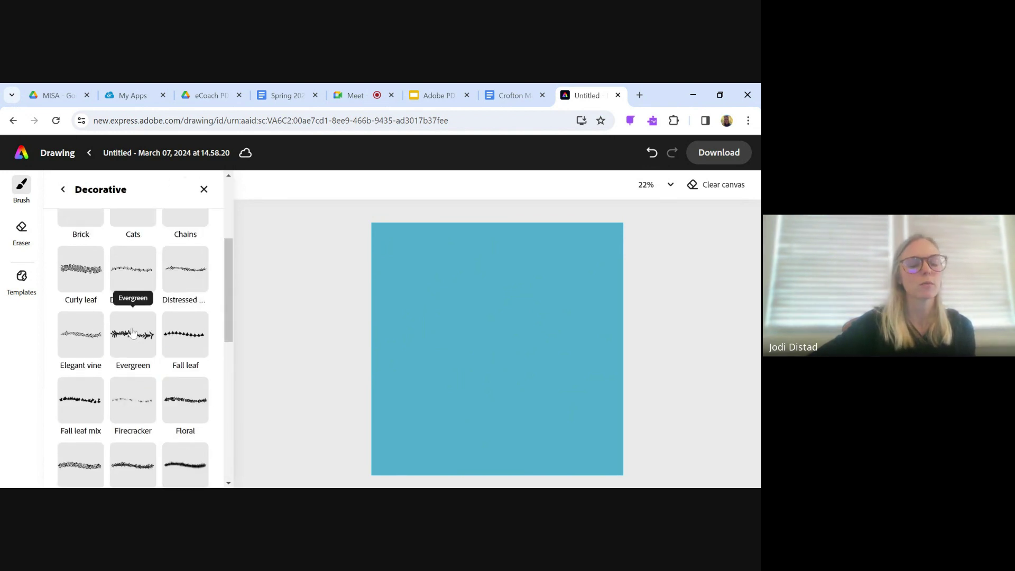
click(133, 332)
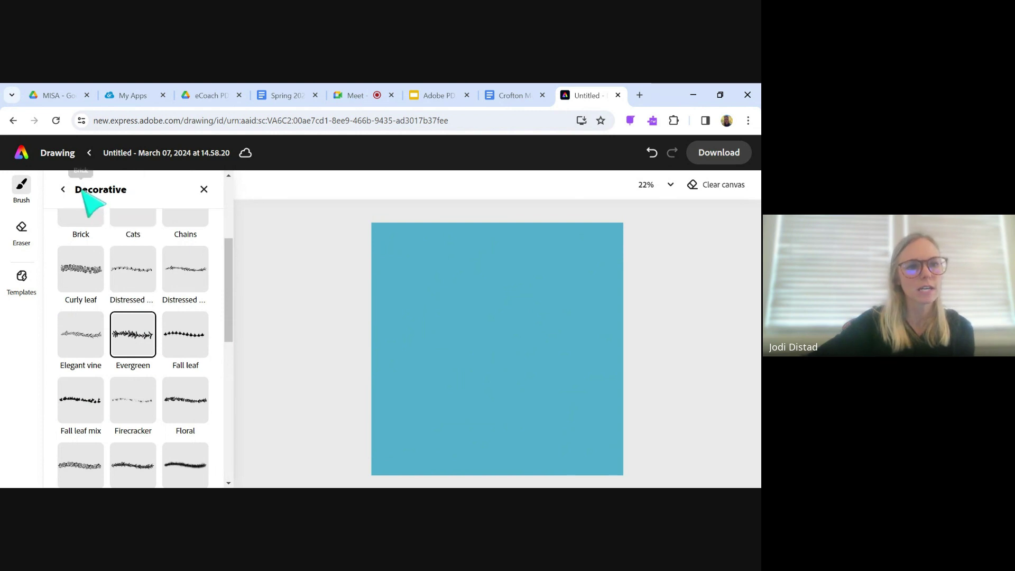
click(63, 190)
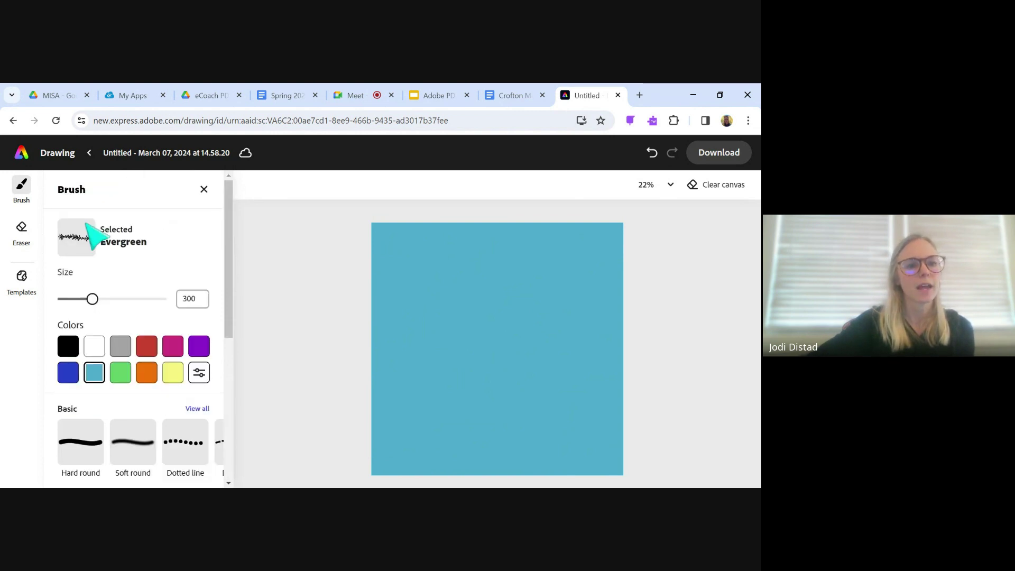
Paint three green evergreen trees on the blue background, two near the right edge and one along the left edge
click(121, 373)
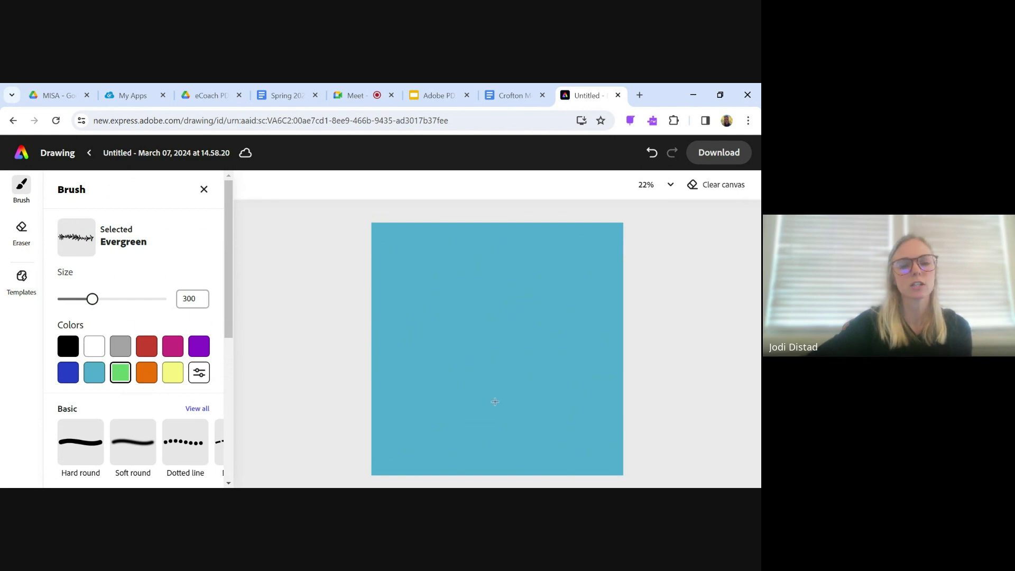
click(597, 463)
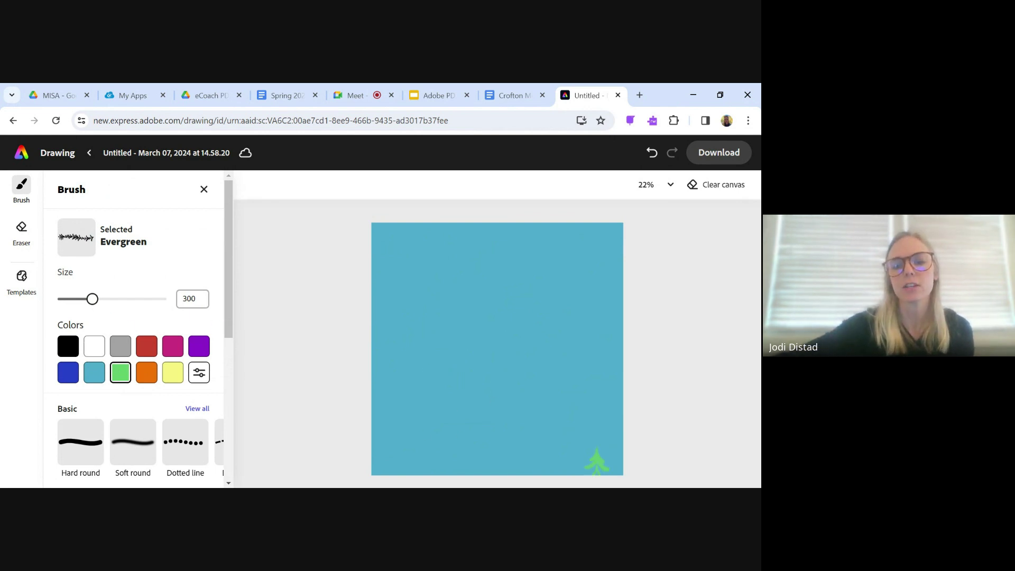
drag(597, 450, 592, 316)
drag(553, 466, 544, 369)
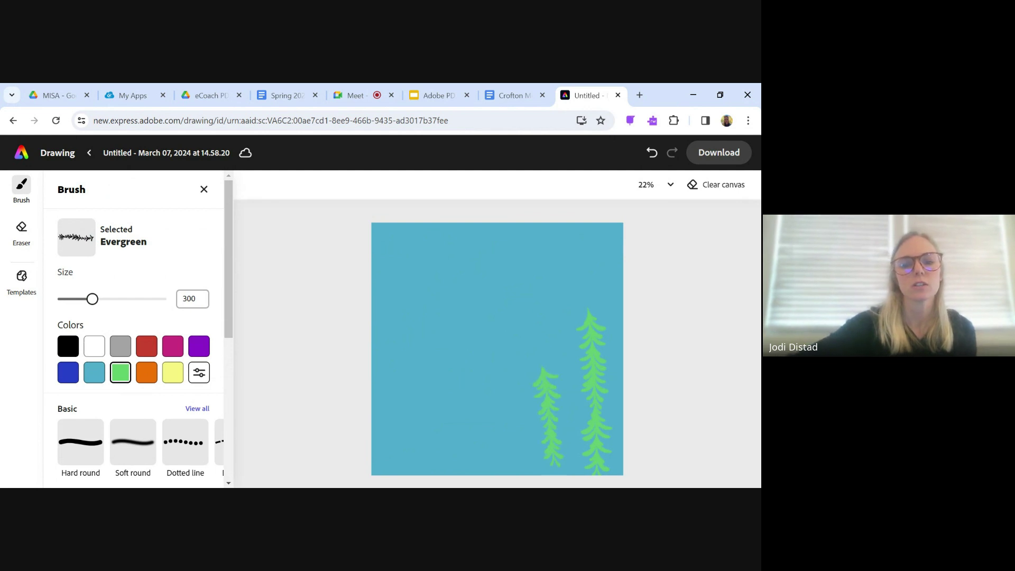
drag(385, 454, 382, 284)
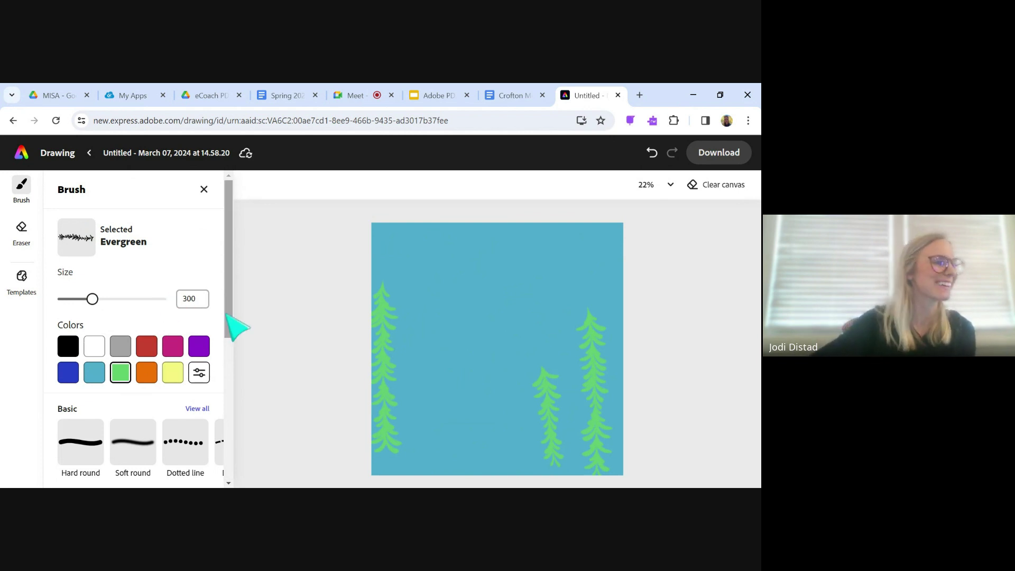
Paint a white snowman of three stacked balls between the trees with the Hard round brush
click(99, 346)
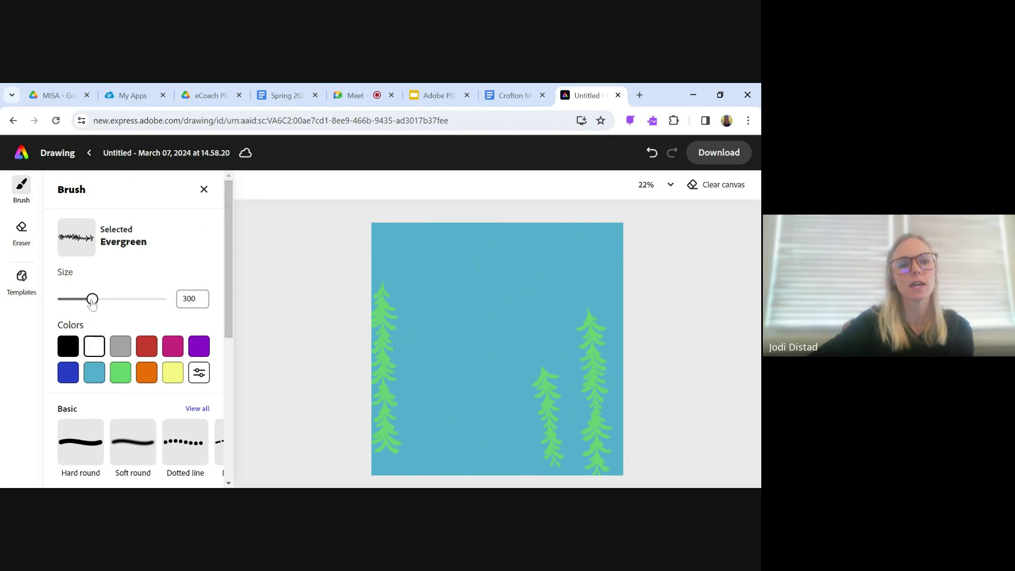
click(88, 458)
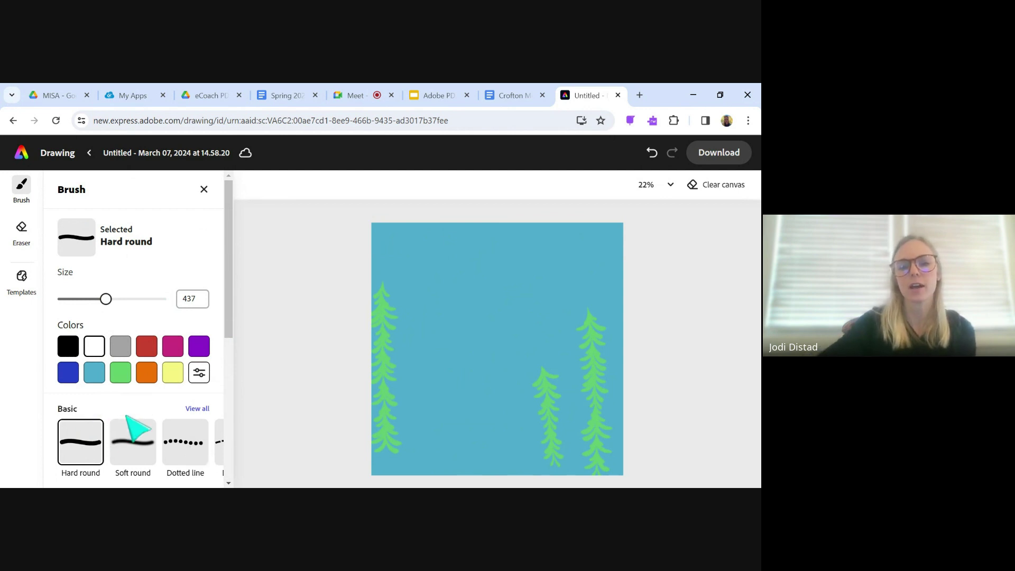
mouse_move(498, 414)
mouse_down()
mouse_move(484, 448)
mouse_move(502, 406)
mouse_up()
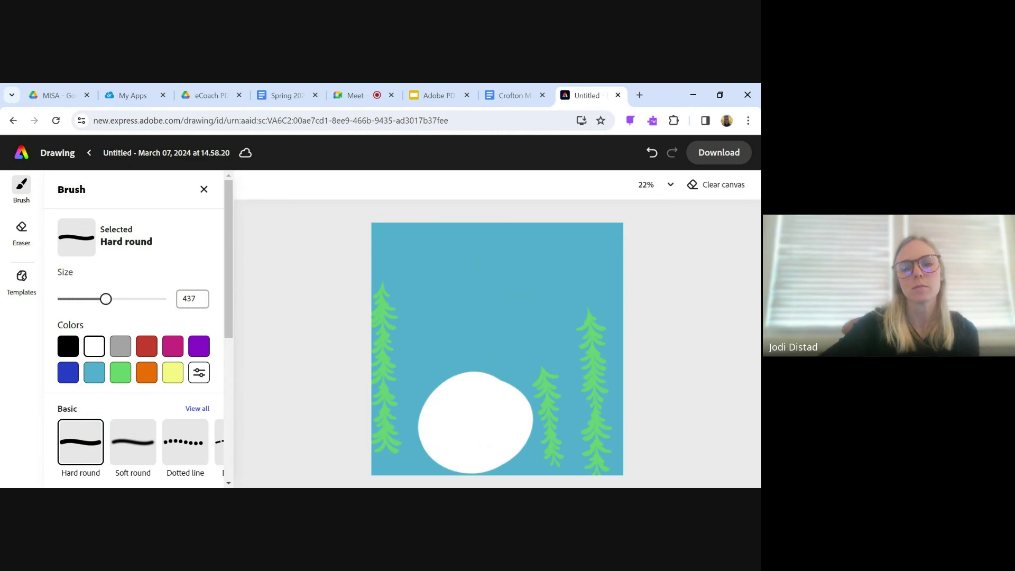
mouse_move(466, 332)
mouse_down()
mouse_move(486, 356)
mouse_move(458, 328)
mouse_up()
mouse_move(462, 265)
mouse_down()
mouse_move(468, 290)
mouse_move(476, 268)
mouse_up()
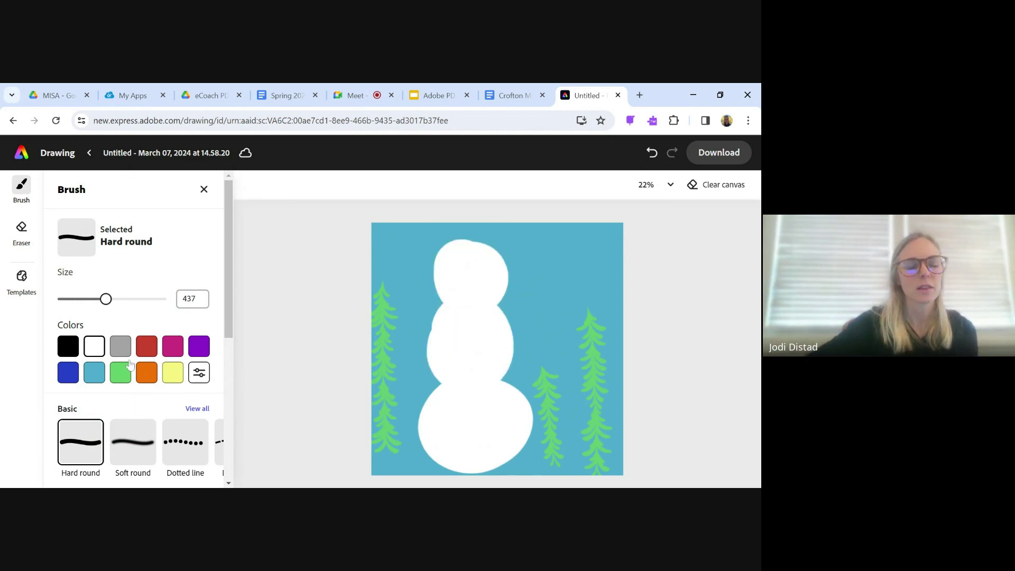
Set the brush to black at size 70, undoing the oversized hat stroke tried across the snowman's head
click(71, 351)
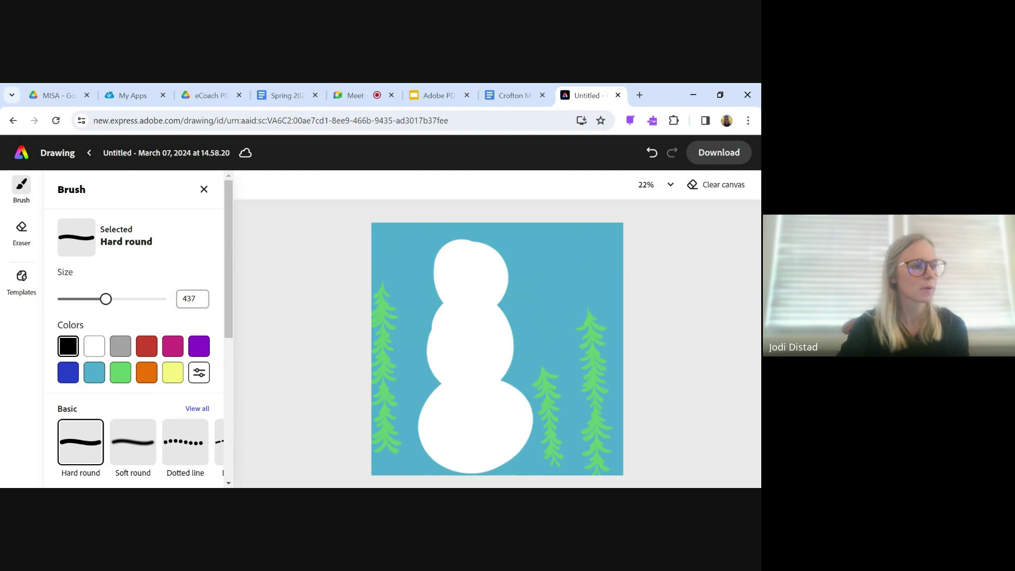
drag(423, 260, 498, 259)
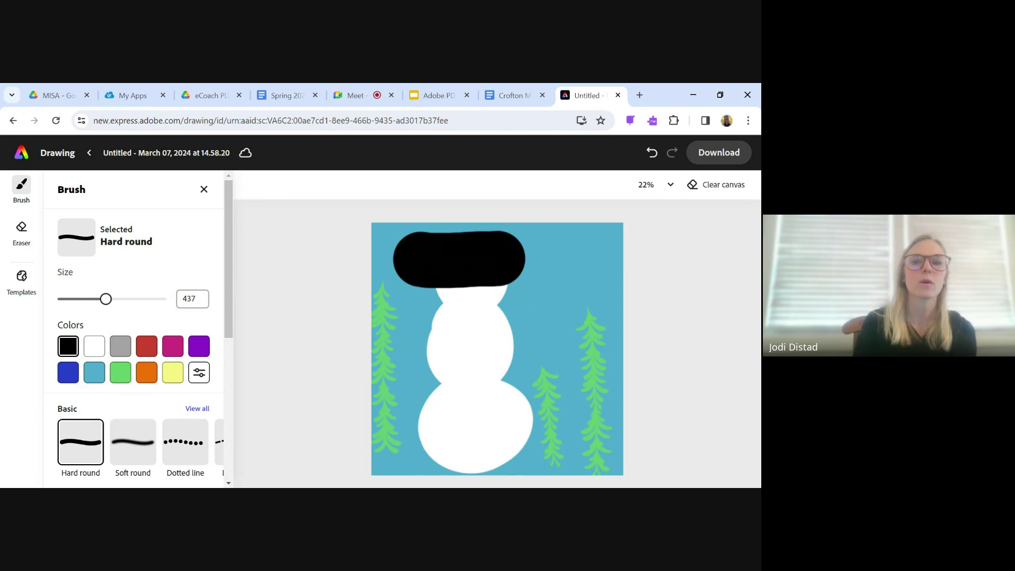
click(652, 153)
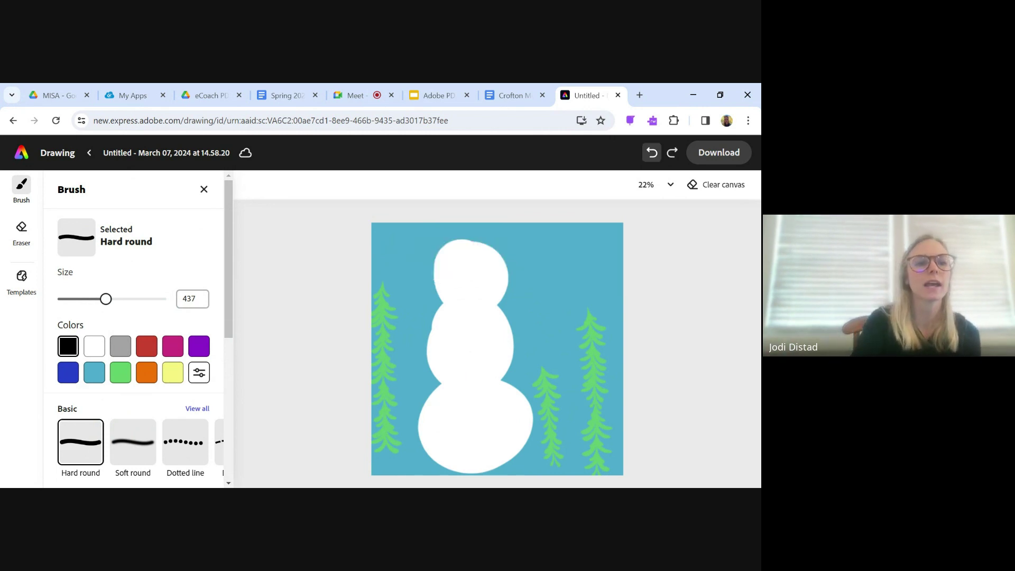
drag(106, 299, 70, 298)
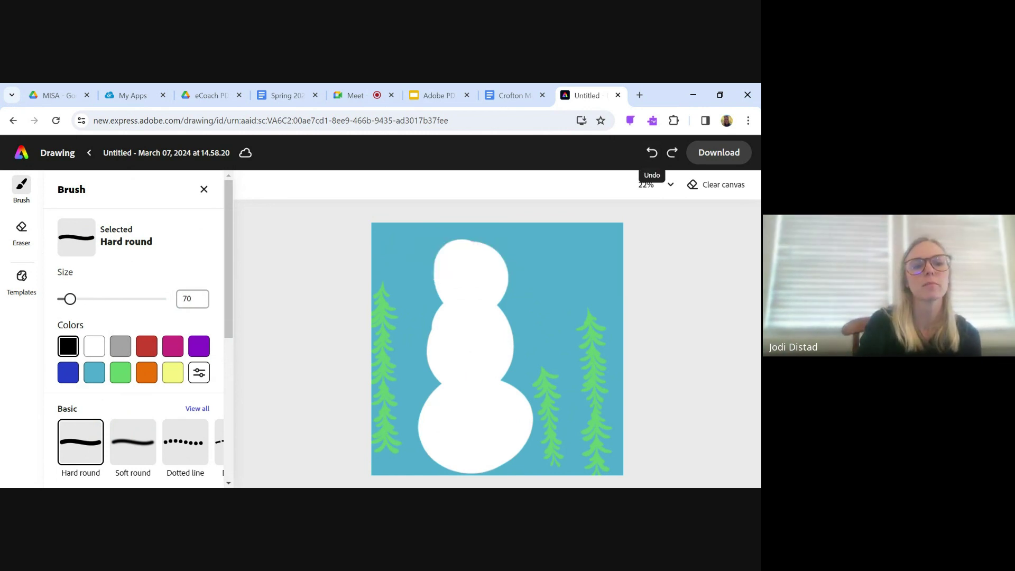
Paint a black brimmed hat on top of the snowman's head and add two round black eyes beneath it
mouse_move(421, 256)
mouse_down()
mouse_move(529, 256)
mouse_move(528, 244)
mouse_move(440, 244)
mouse_move(428, 248)
mouse_move(523, 252)
mouse_up()
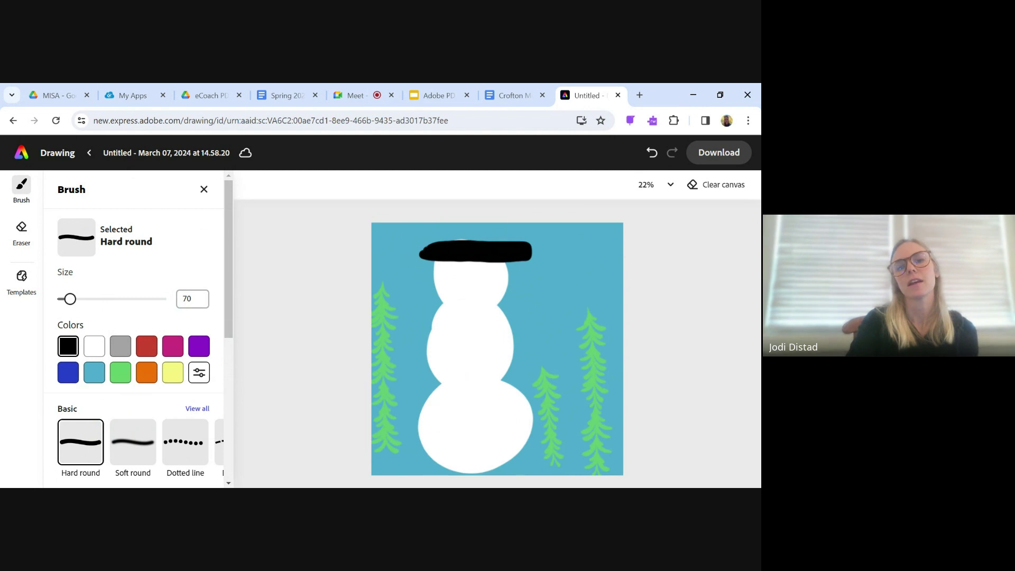
mouse_move(455, 240)
mouse_down()
mouse_move(498, 225)
mouse_move(507, 237)
mouse_move(460, 238)
mouse_move(498, 230)
mouse_move(468, 223)
mouse_up()
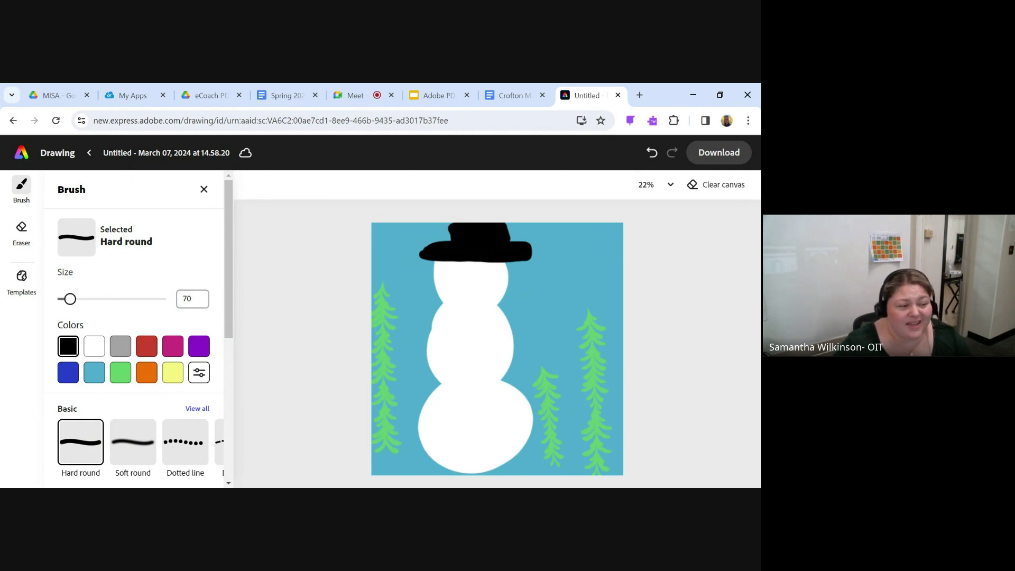
click(457, 270)
click(482, 273)
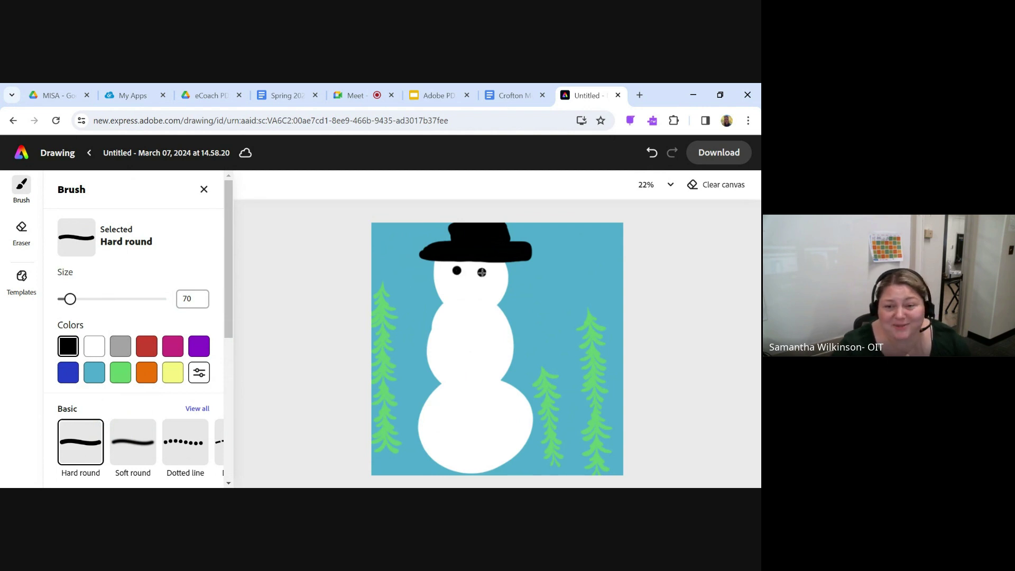
Dot three black buttons in a vertical line down the snowman's middle ball
click(466, 316)
click(468, 343)
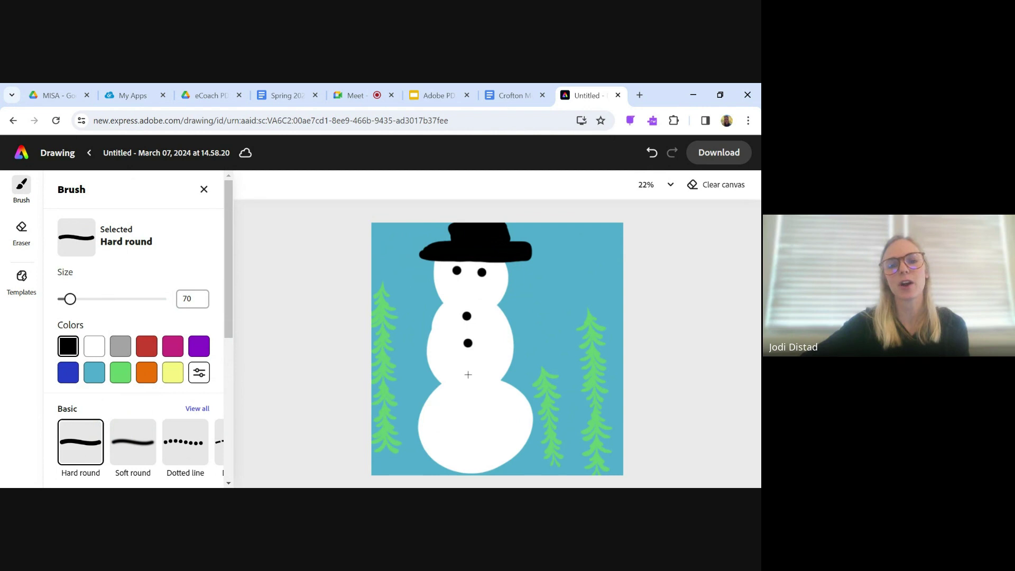
click(468, 374)
Paint a rainbow scarf across the snowman's neck with the Rainbow chew brush from the full Multicolor set
mouse_move(228, 290)
mouse_down()
mouse_move(223, 352)
mouse_move(223, 341)
mouse_up()
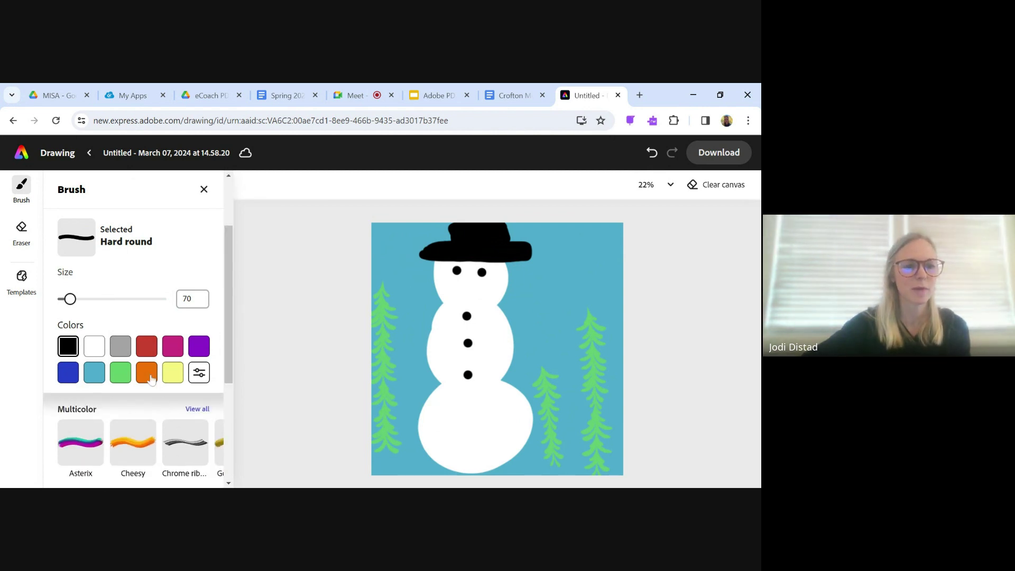
click(196, 411)
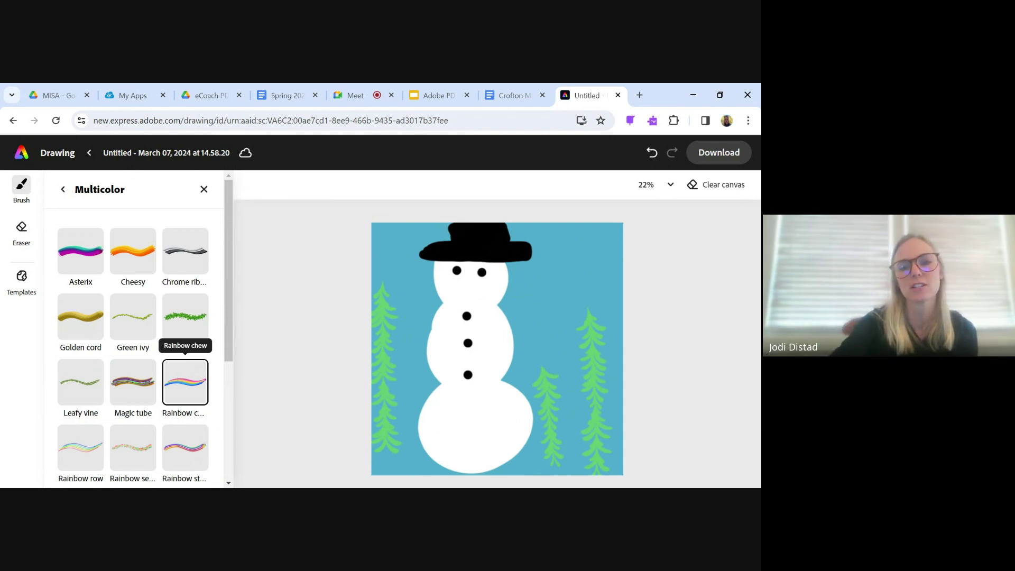
mouse_move(456, 293)
mouse_down()
mouse_move(430, 303)
mouse_move(527, 292)
mouse_move(535, 316)
mouse_move(553, 311)
mouse_up()
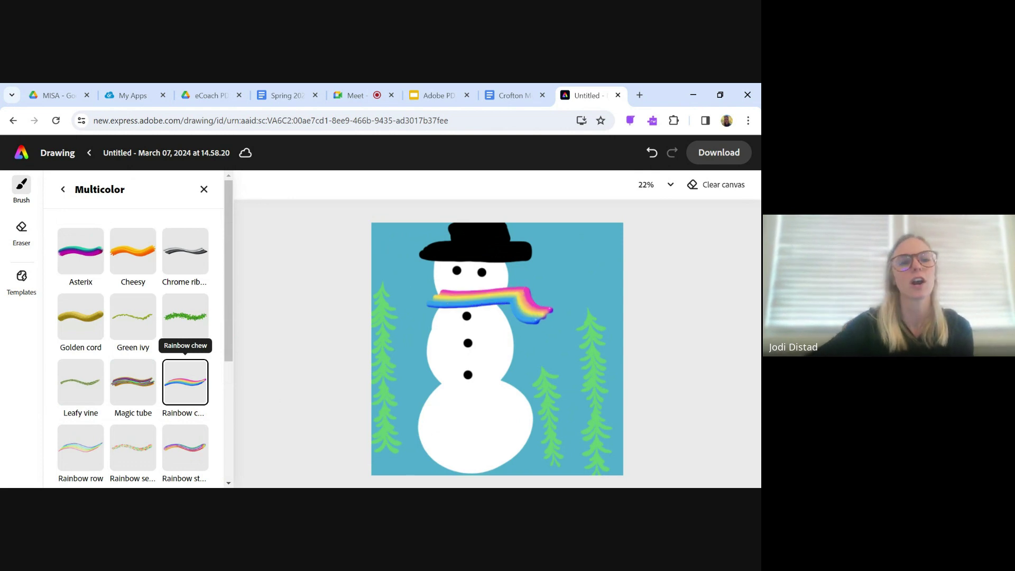
click(63, 190)
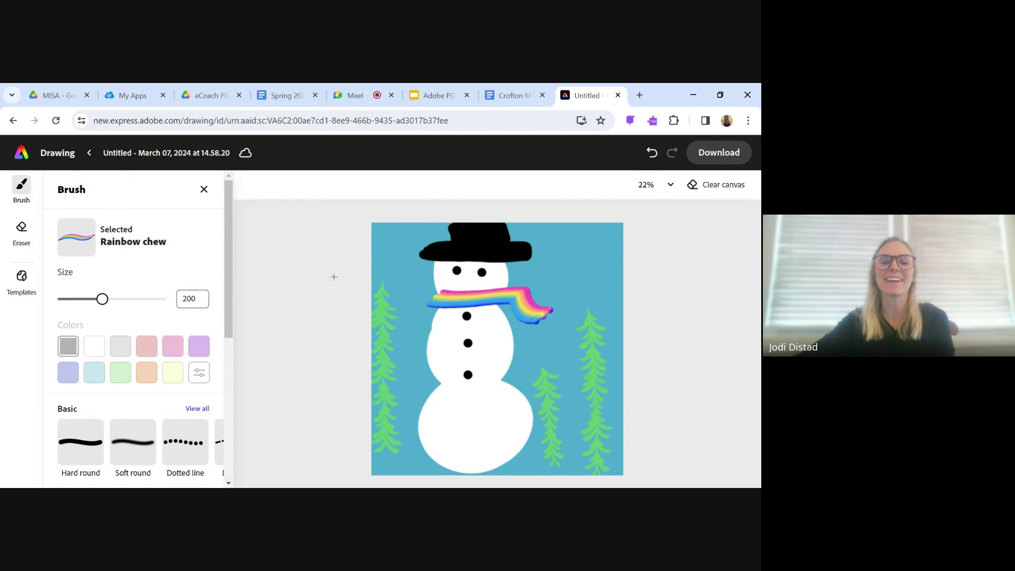
Try black Soft round spots at size 520 on both sides of the hat, and undo both of them
click(127, 452)
drag(70, 299, 114, 299)
click(587, 246)
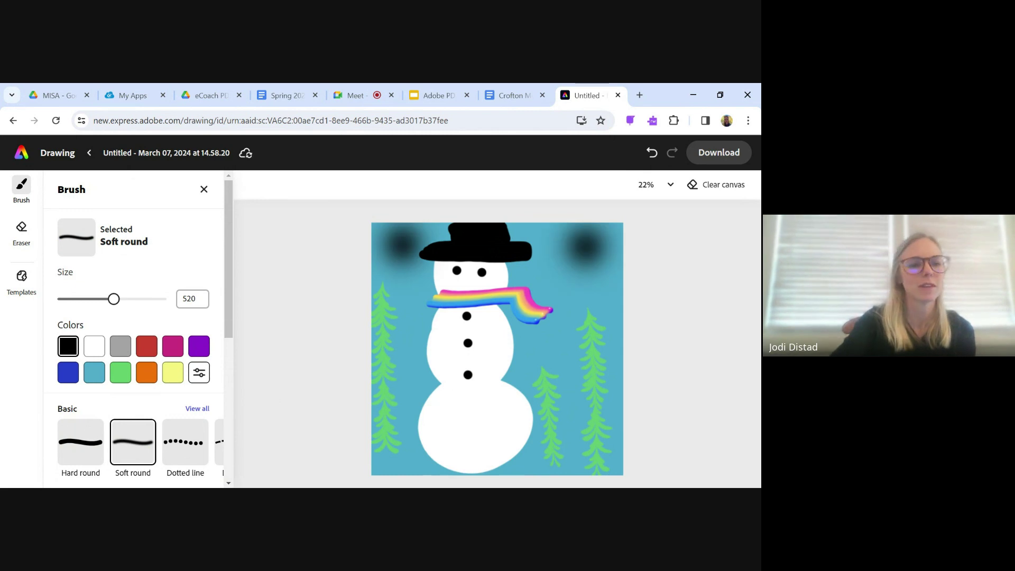
click(651, 153)
click(652, 153)
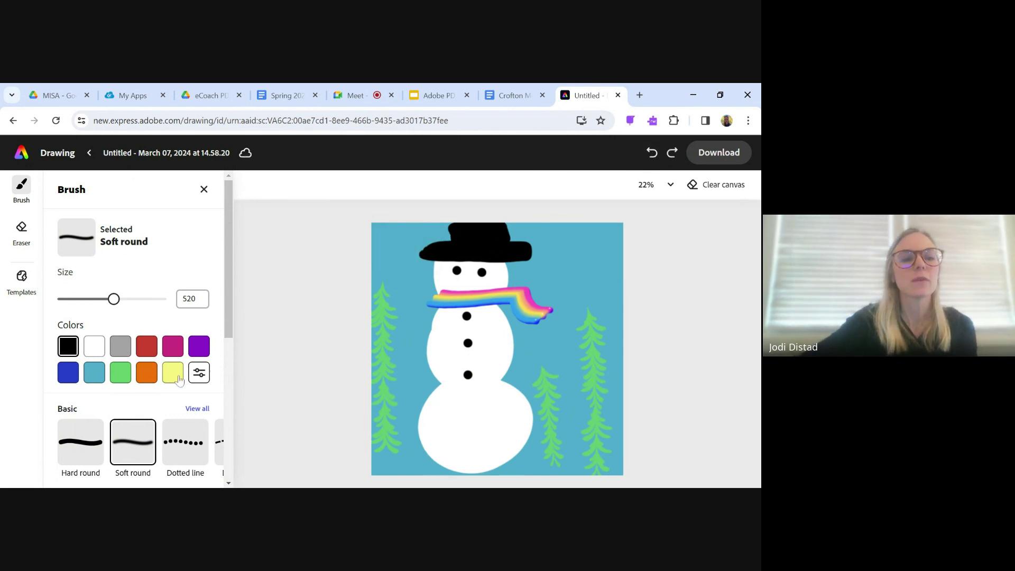
Switch to the Adobe PD presentation in Google Slides at the Conclusions slide
click(440, 88)
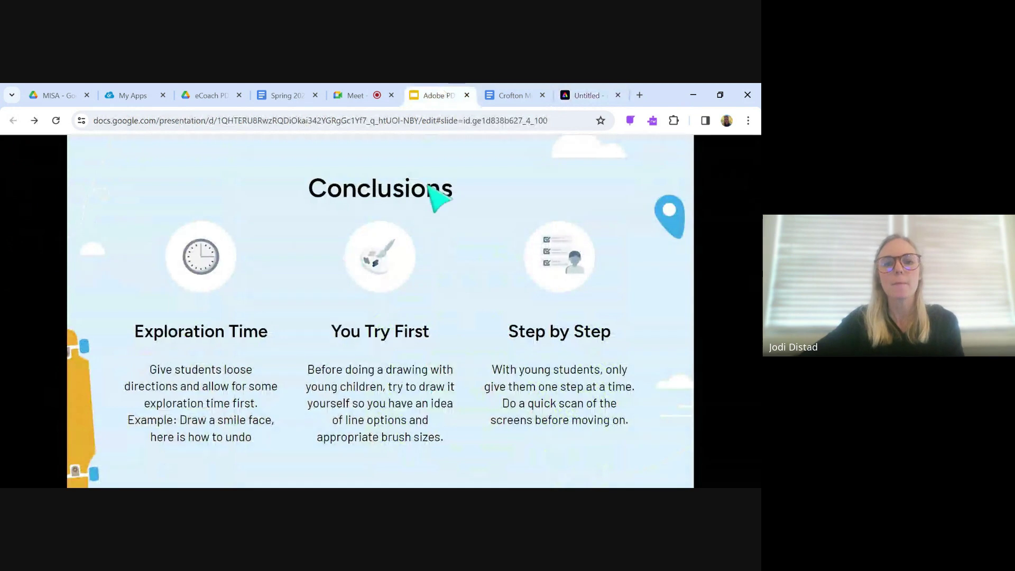